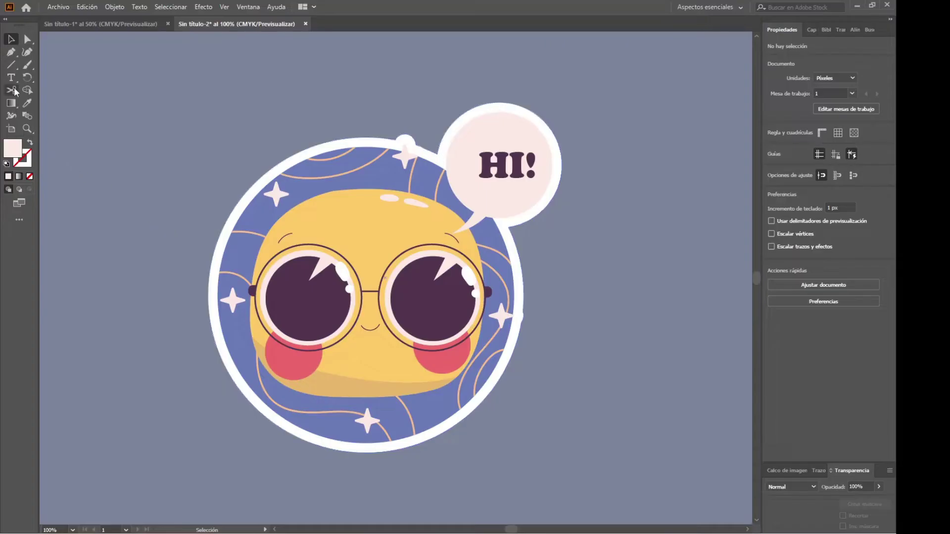
Draw a diagonal line across the sticker's lower right with the Line Segment tool
click(10, 64)
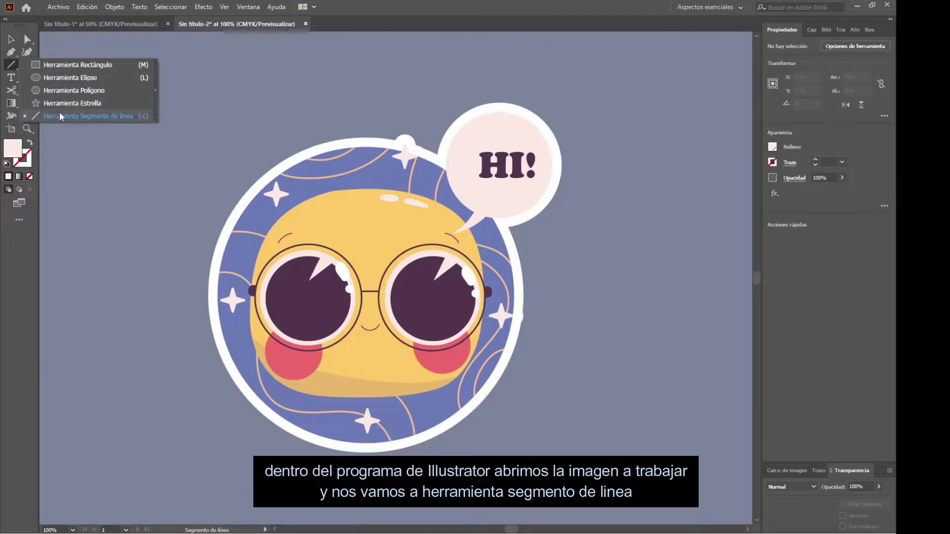
click(59, 113)
drag(355, 432, 551, 348)
click(11, 39)
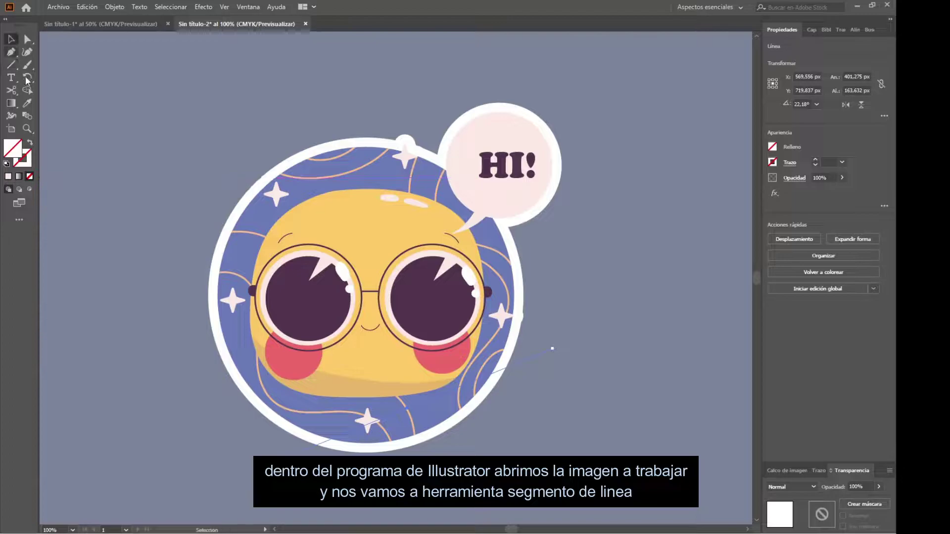
Give the line a black stroke and select it together with the sticker artwork
click(25, 160)
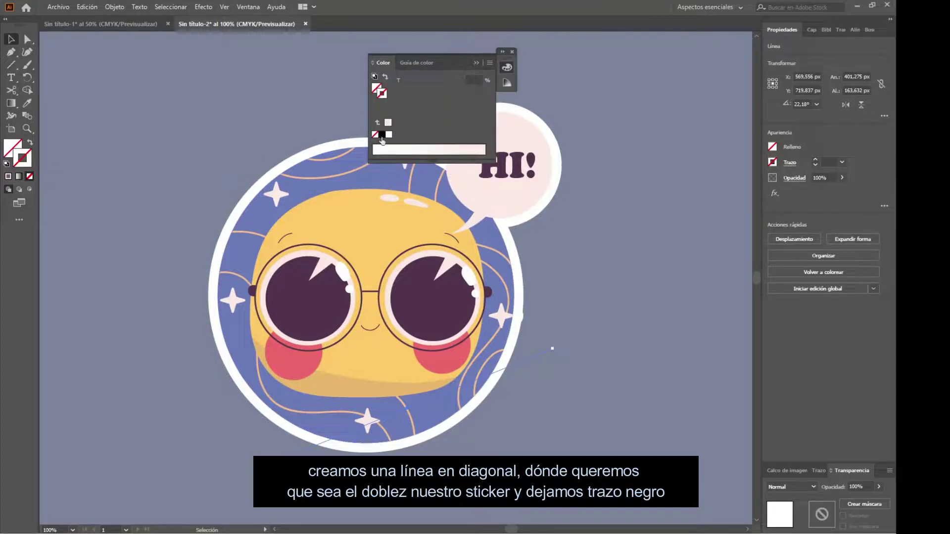
click(382, 135)
click(514, 51)
click(574, 276)
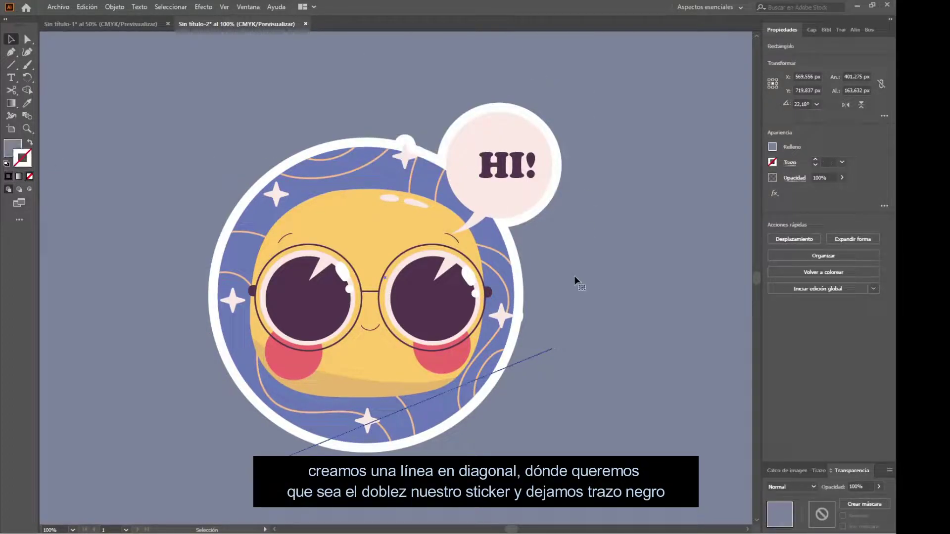
click(545, 354)
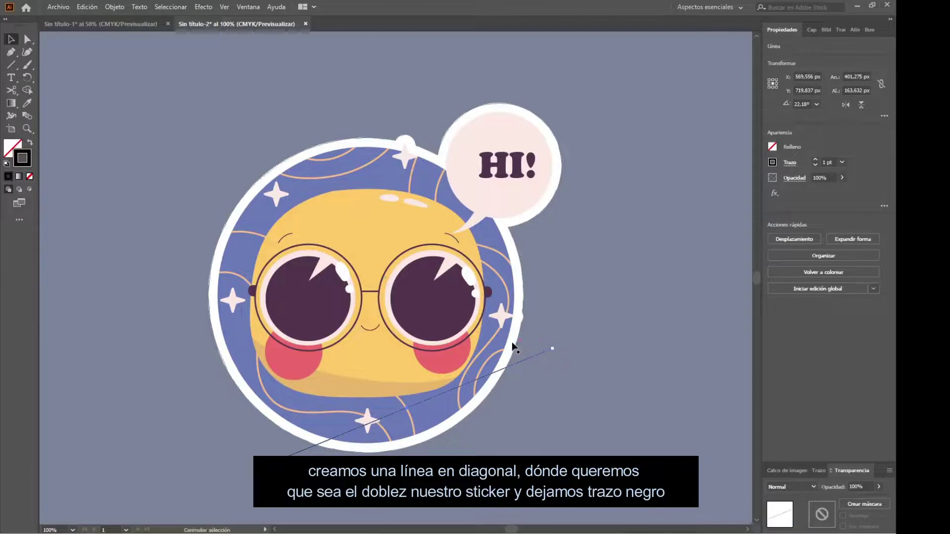
shift+click(511, 342)
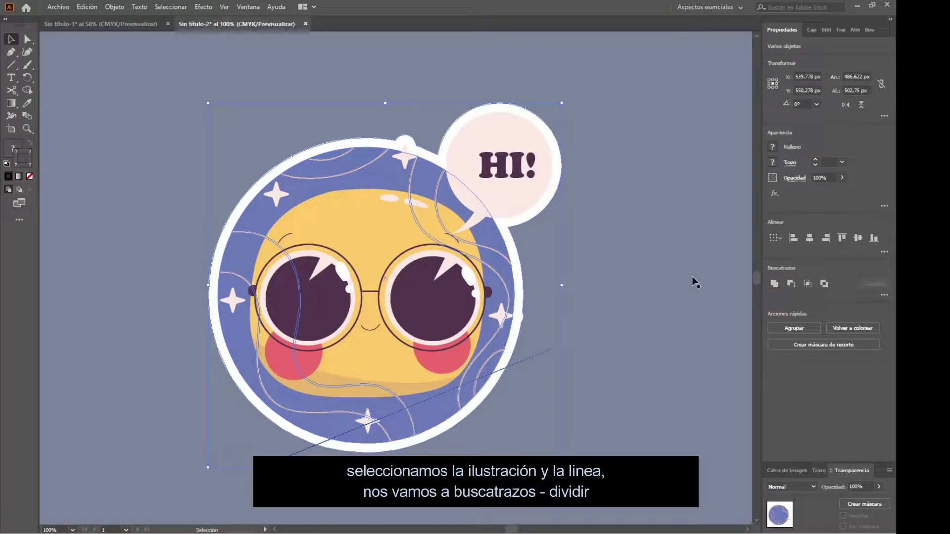
Divide the sticker along the diagonal line and send the blue background piece to the back
click(871, 30)
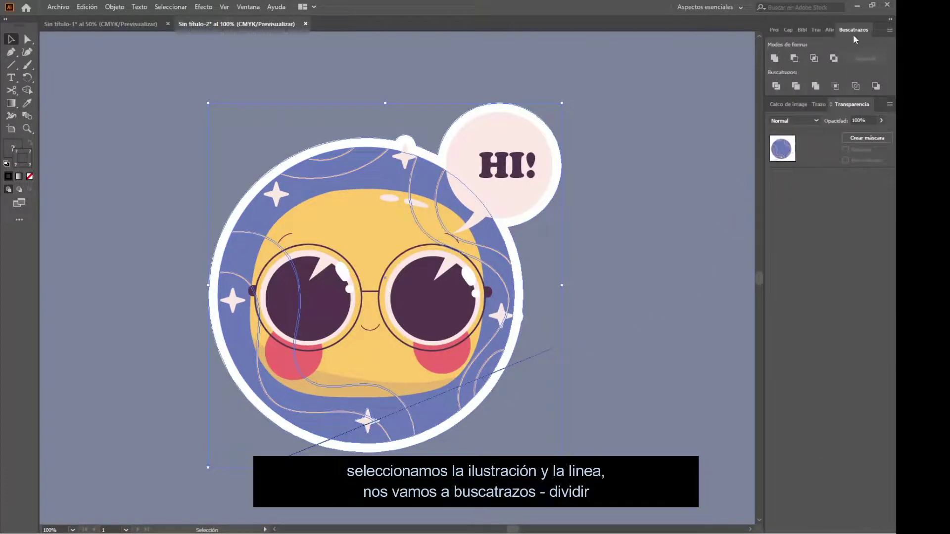
click(777, 87)
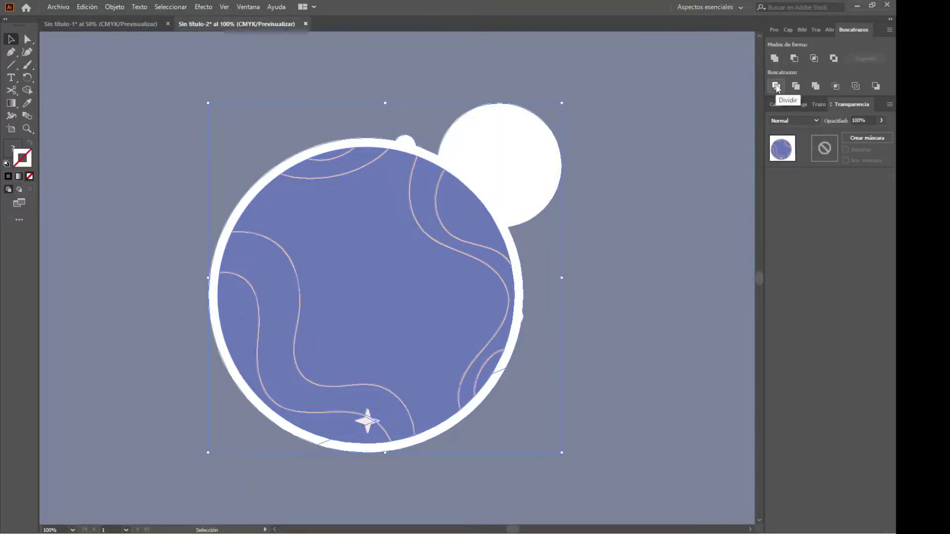
right_click(604, 217)
mouse_move(665, 341)
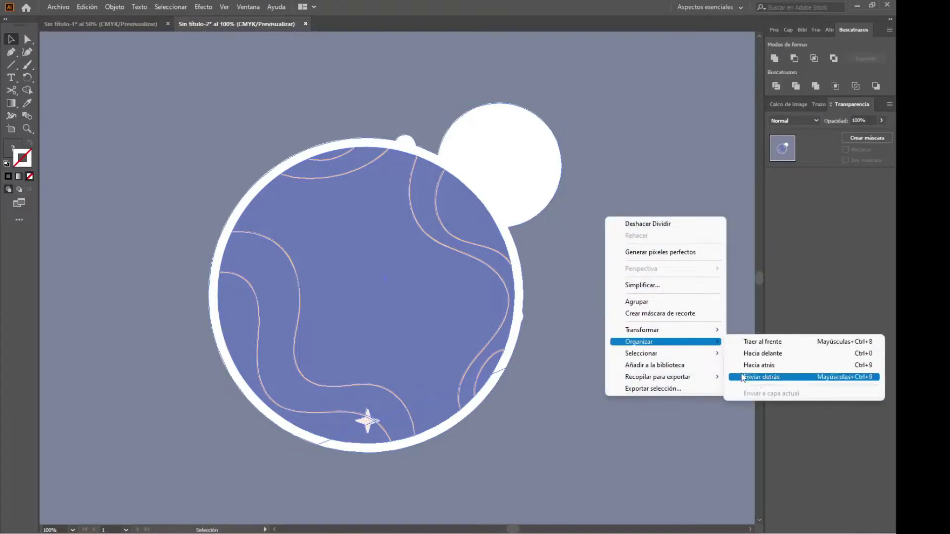
click(762, 377)
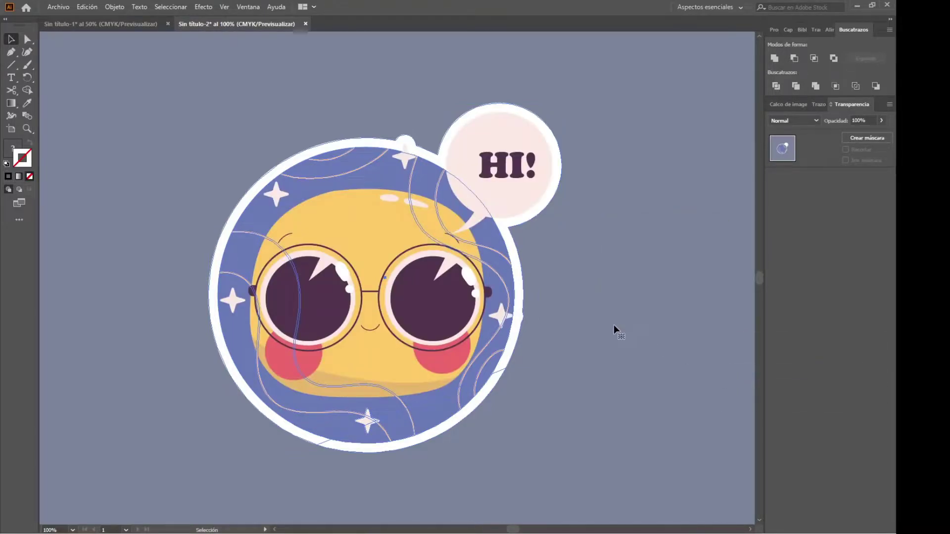
Ungroup the divided background and select the star and pieces below the fold, excluding the white rim
click(482, 379)
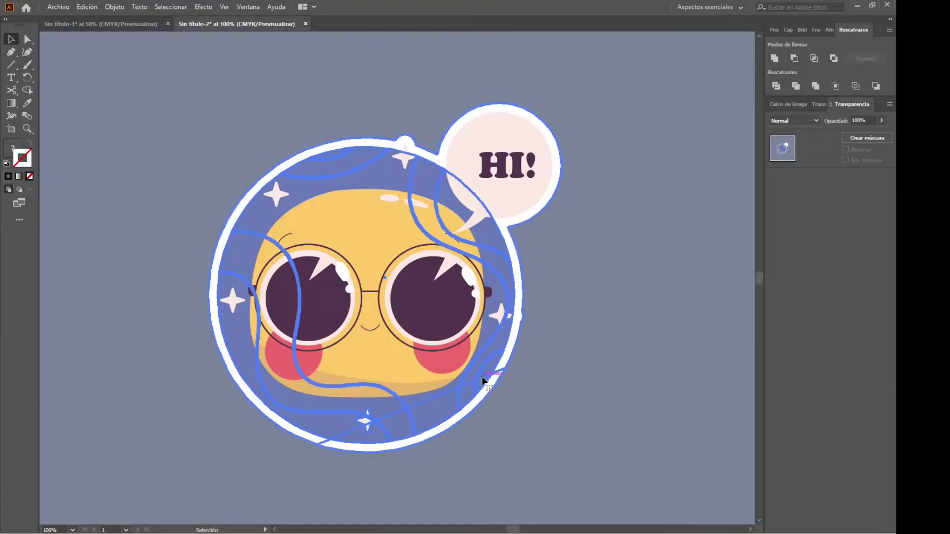
click(114, 7)
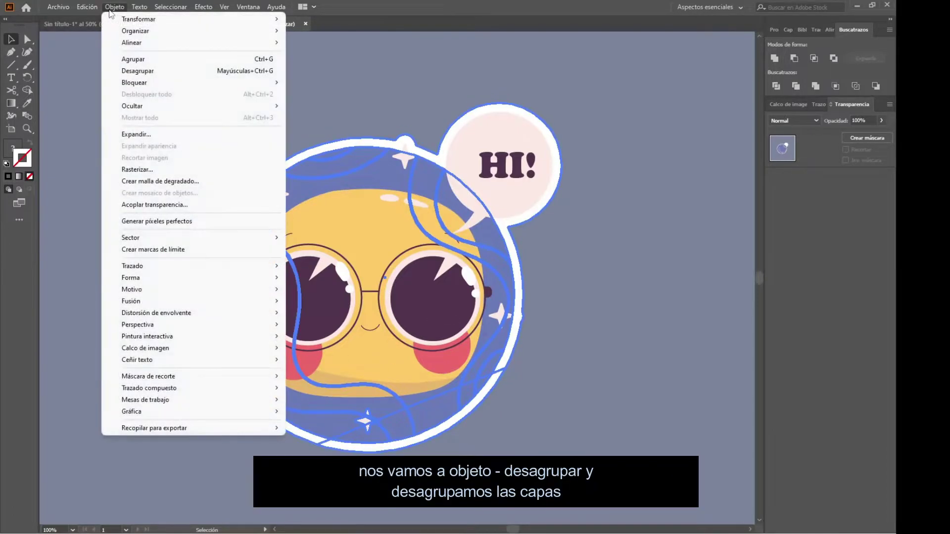
click(130, 73)
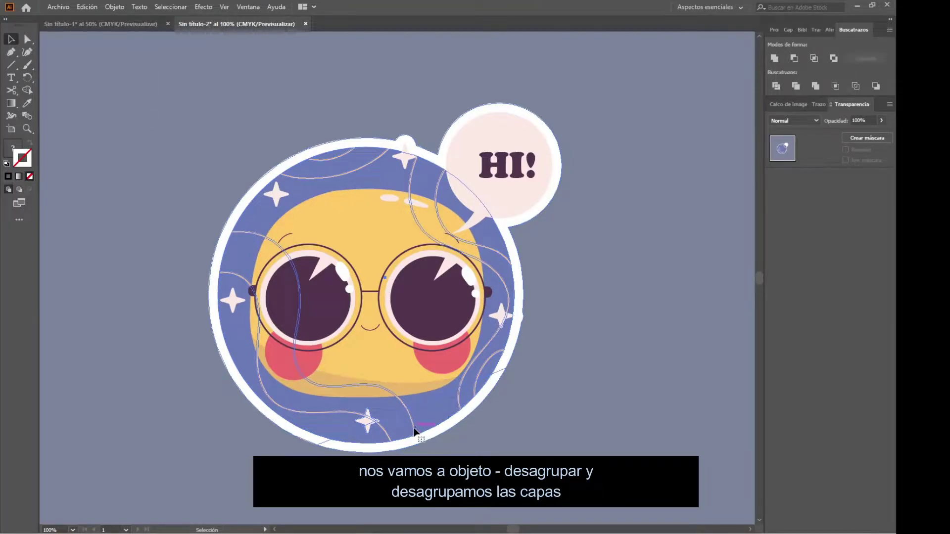
scroll(395, 438, up, 2)
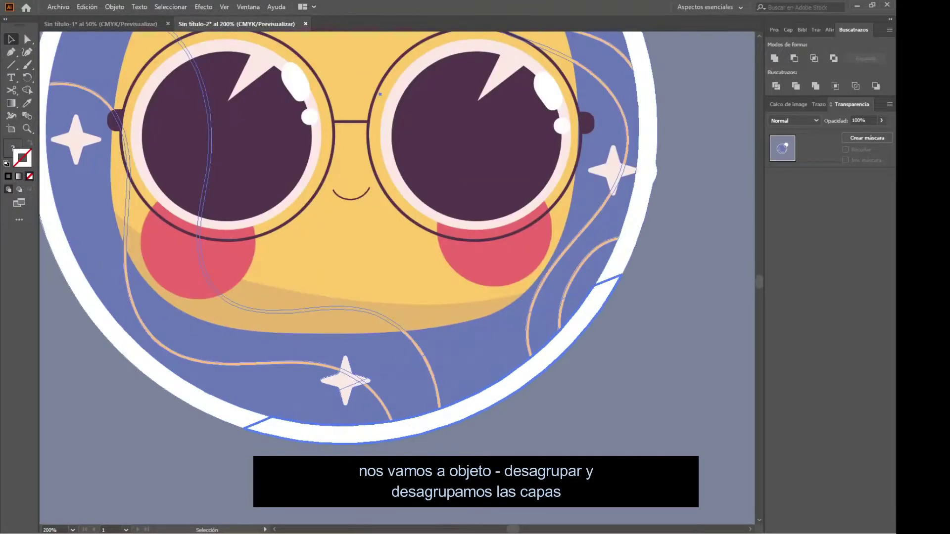
click(396, 440)
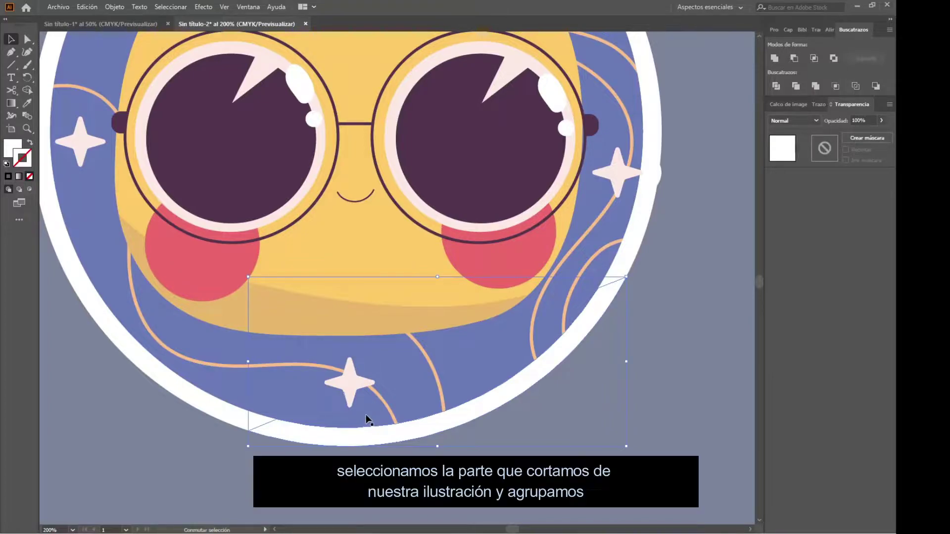
shift+click(348, 401)
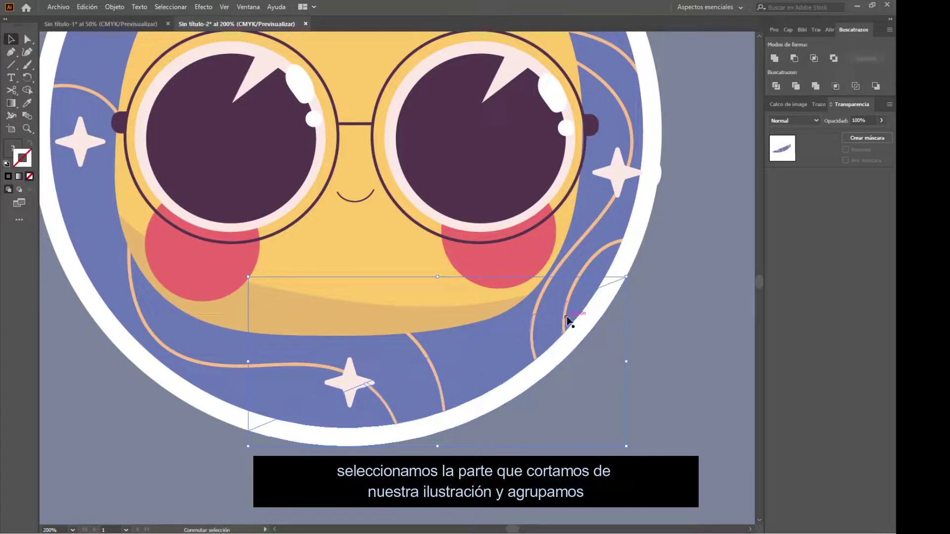
shift+click(581, 326)
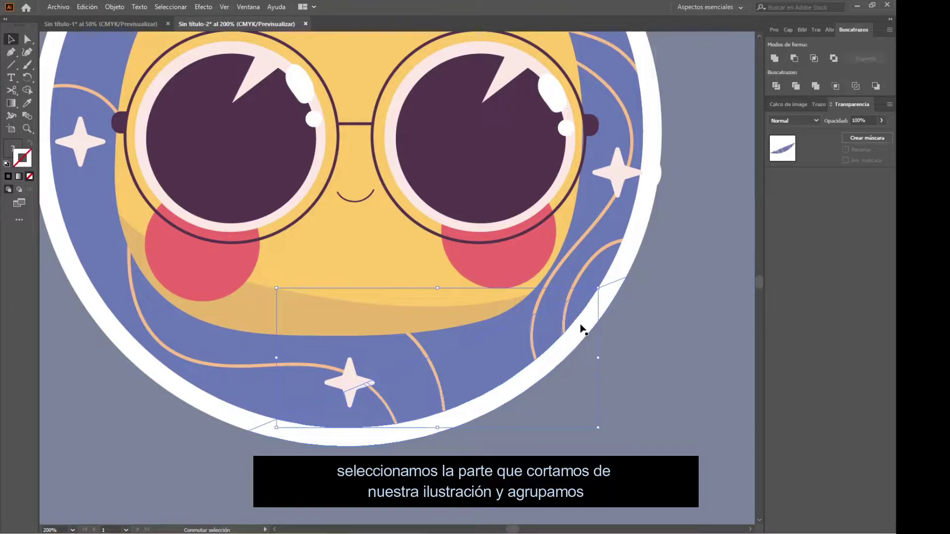
Move the cut corner pieces down and to the right
drag(581, 326, 575, 391)
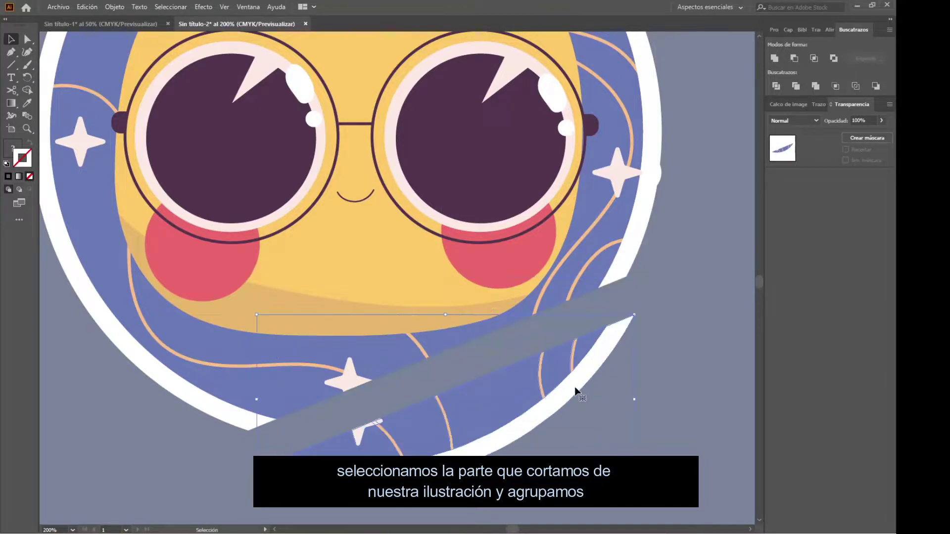
key(a)
key(v)
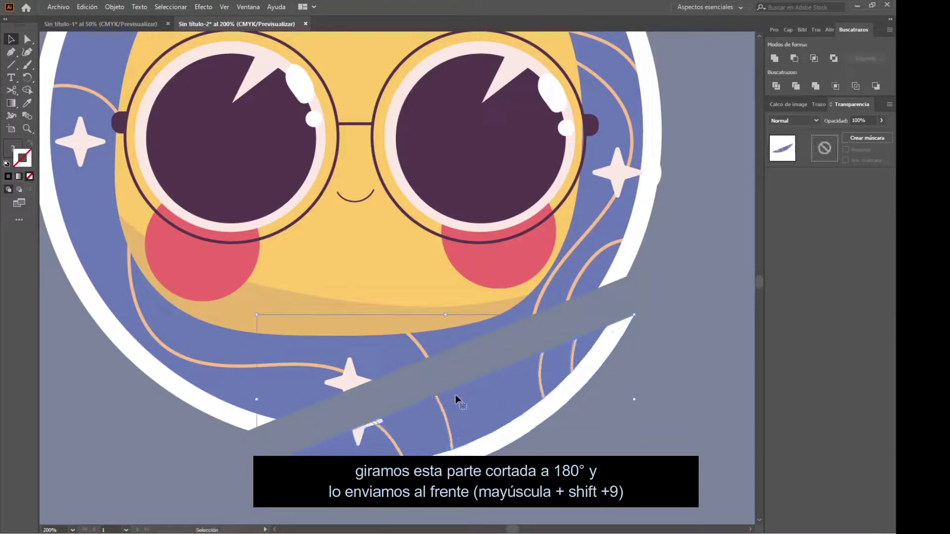
key(ctrl+minus)
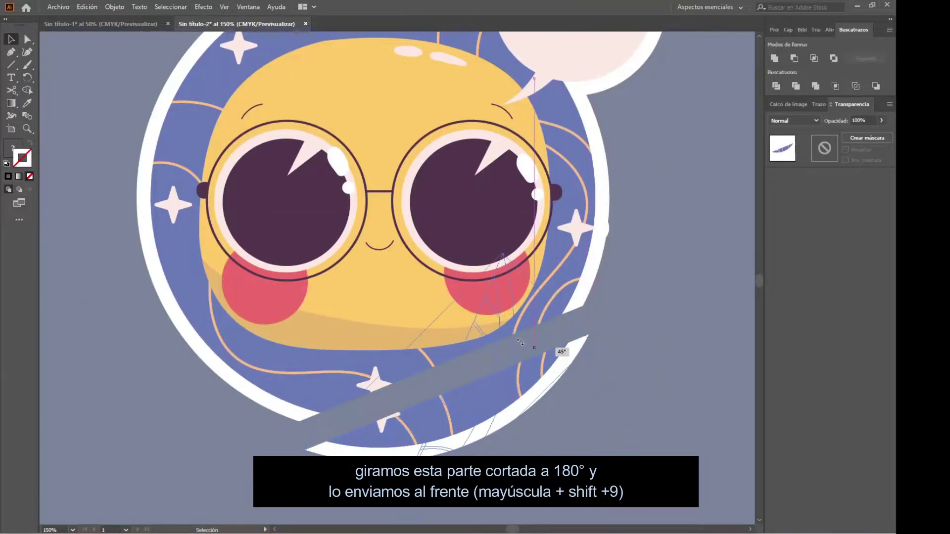
Flip the cut corner 180°, place it on the sticker's corner and bring it to the front
key(ctrl+shift+bracketright)
drag(465, 393, 458, 355)
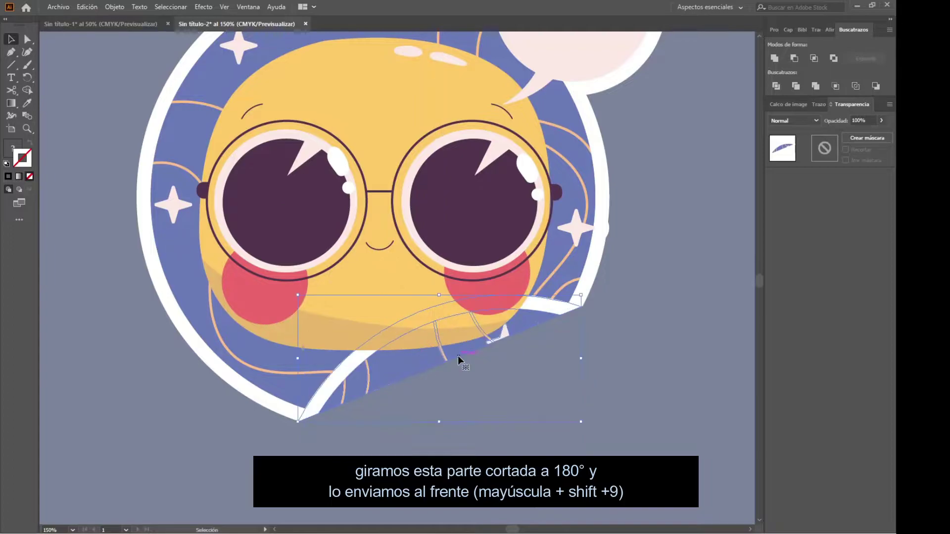
right_click(458, 356)
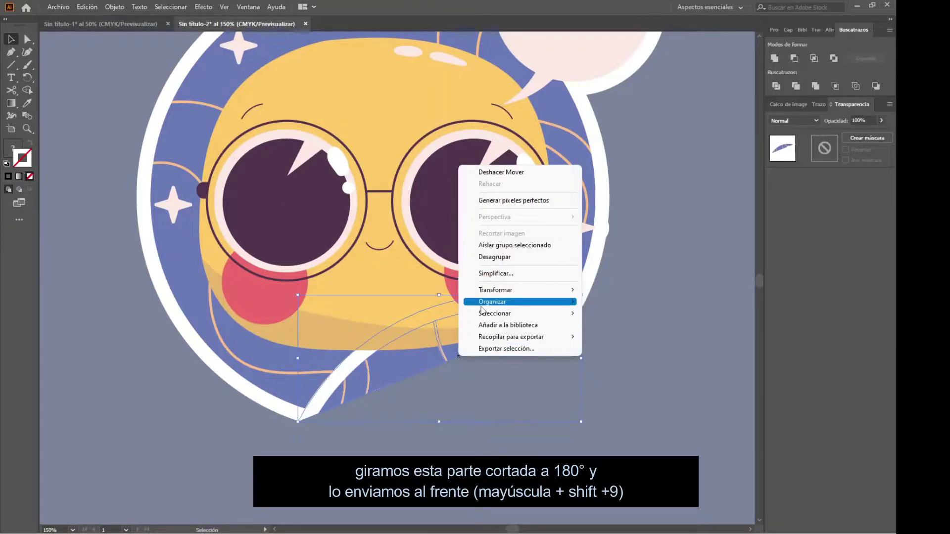
click(589, 301)
key(ctrl+minus)
key(ctrl+minus)
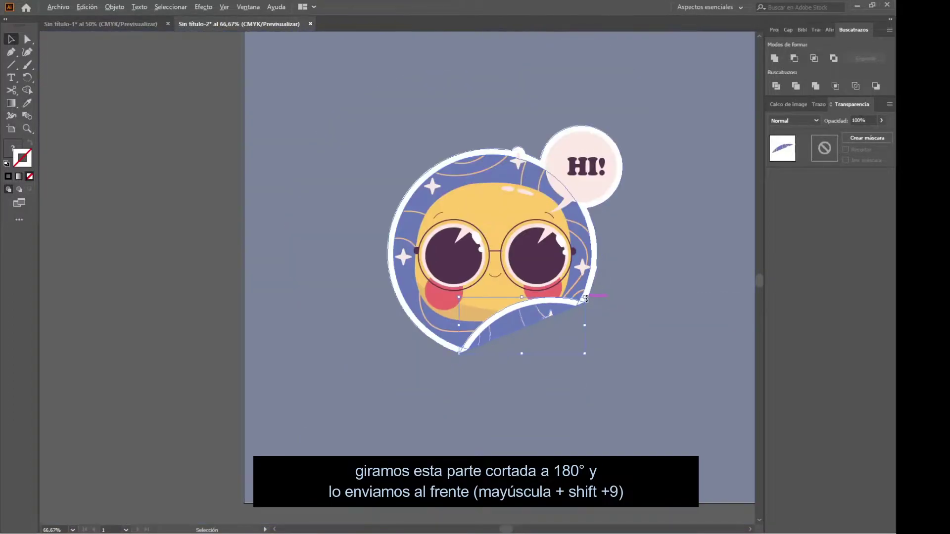
click(581, 322)
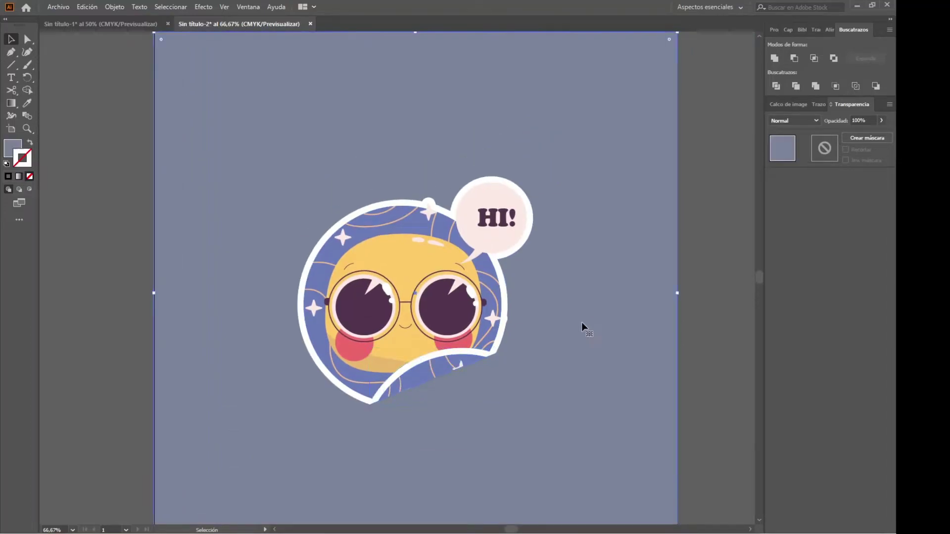
scroll(485, 350, up, 1)
scroll(485, 350, up, 1)
Unite the curled corner pieces with Pathfinder into one pale-pink flap shape and check its fill
click(441, 365)
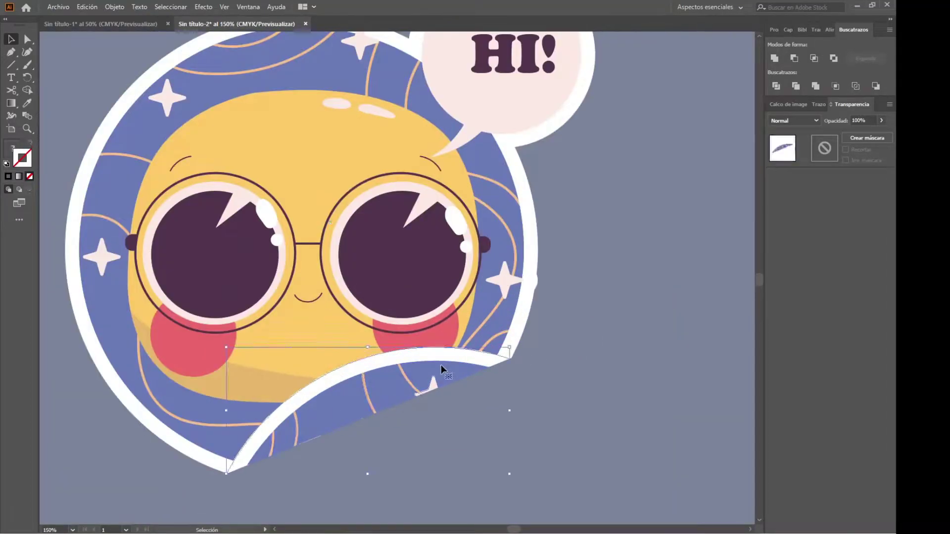
click(775, 58)
scroll(548, 260, down, 1)
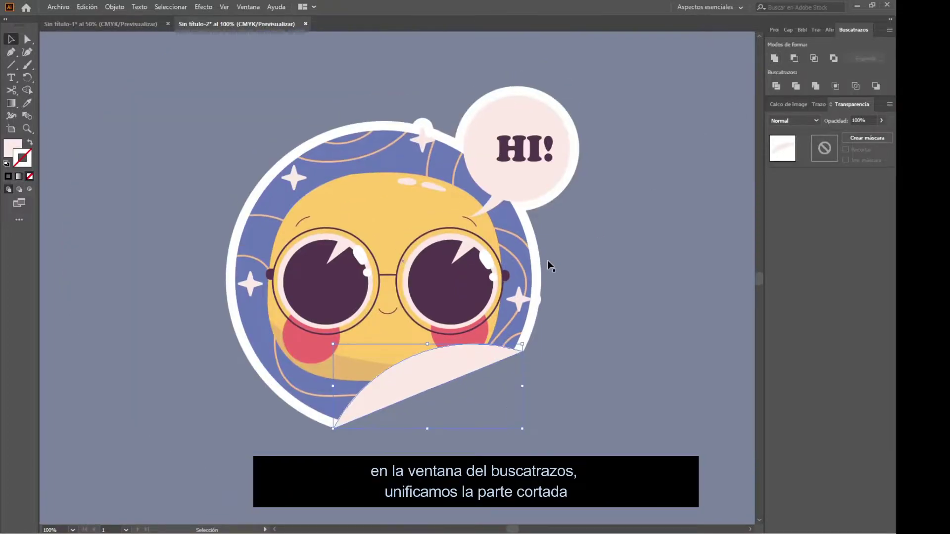
scroll(547, 260, up, 1)
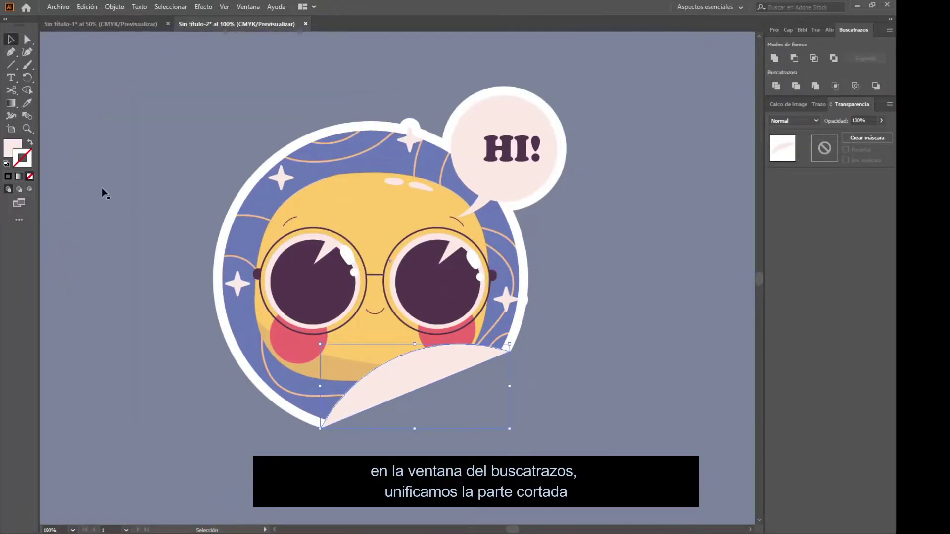
click(17, 149)
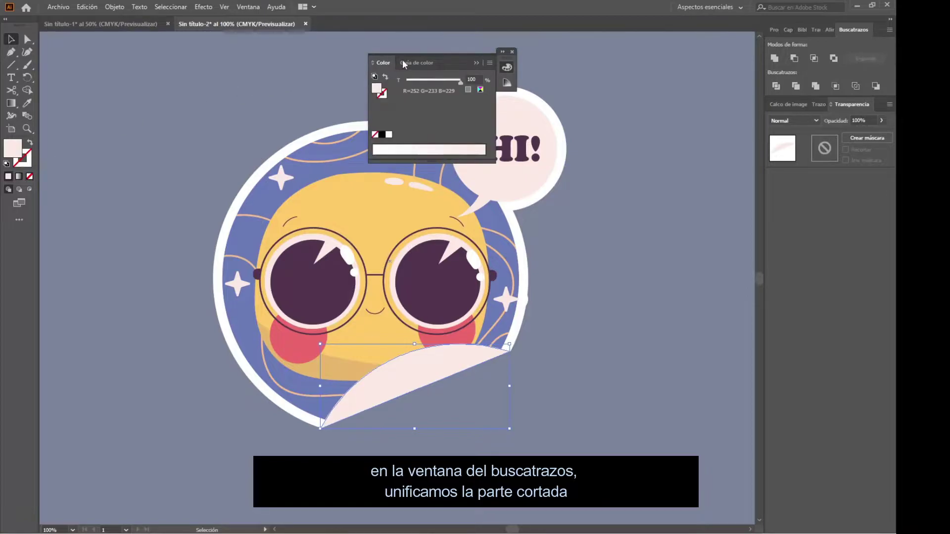
click(514, 52)
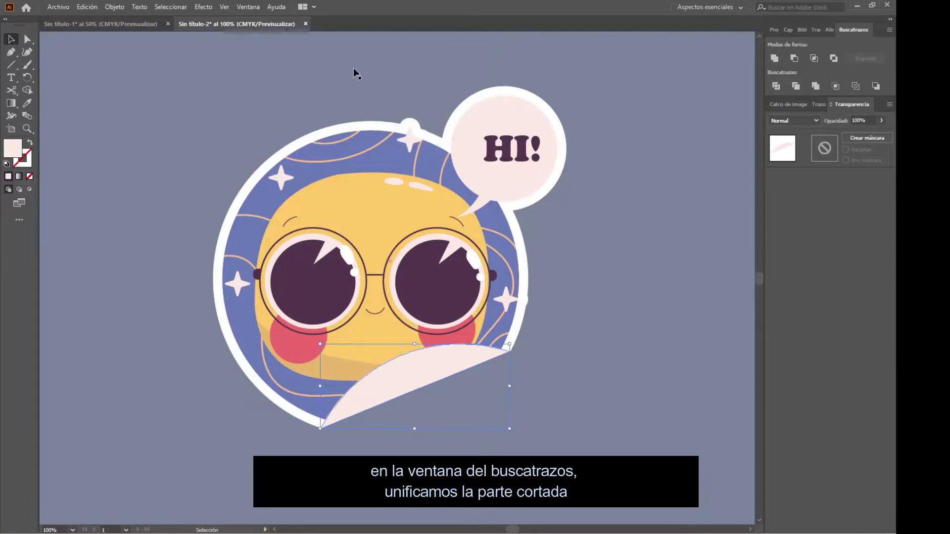
click(247, 7)
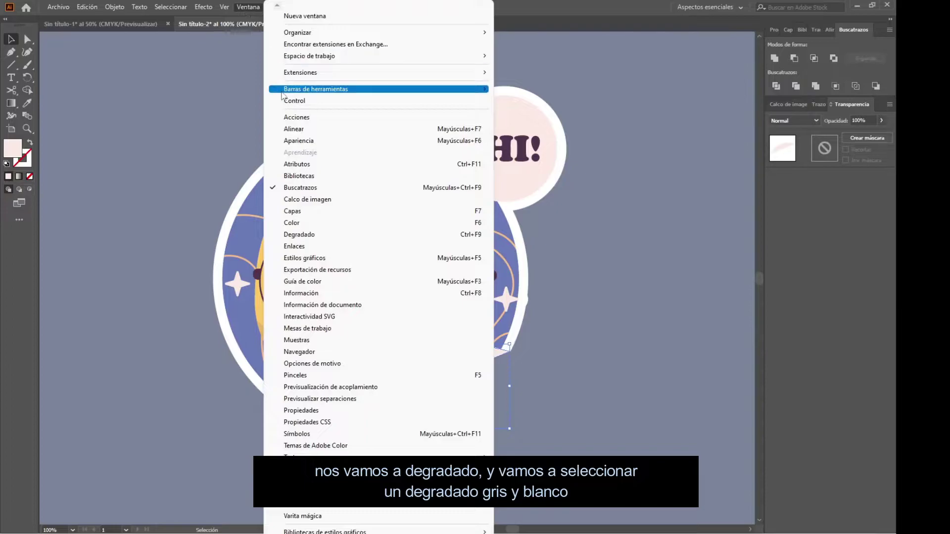
Fill the flap with the White-Black gradient preset plus a light grey middle stop
click(324, 236)
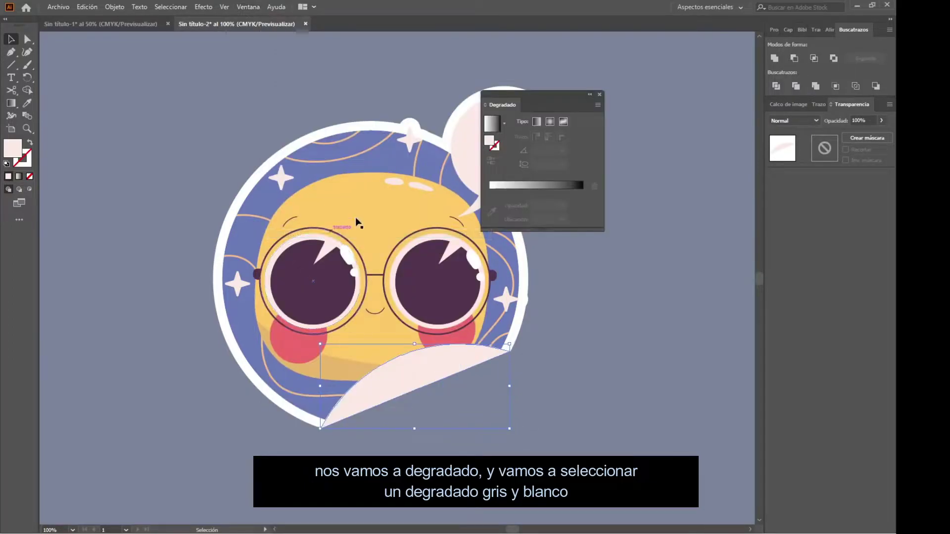
click(506, 126)
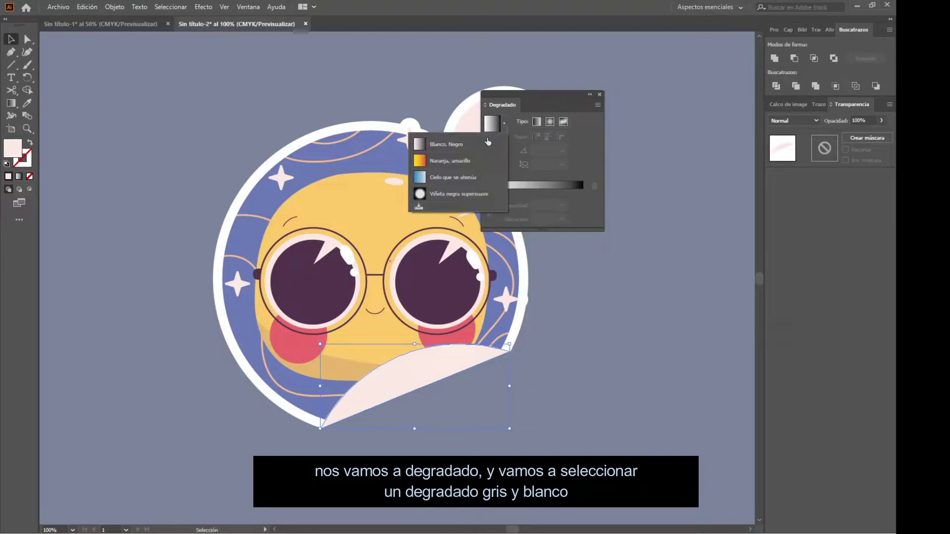
click(466, 144)
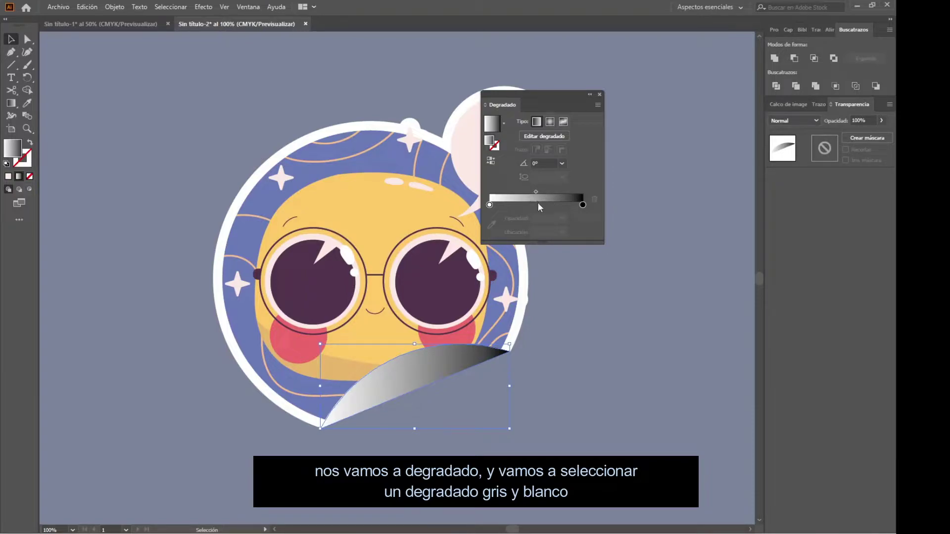
click(539, 203)
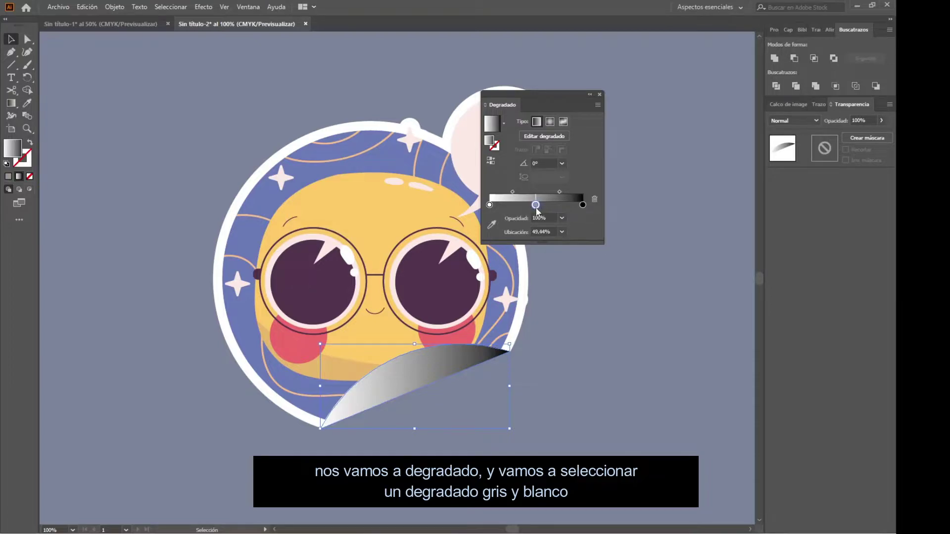
drag(539, 208, 538, 208)
double_click(537, 206)
click(535, 261)
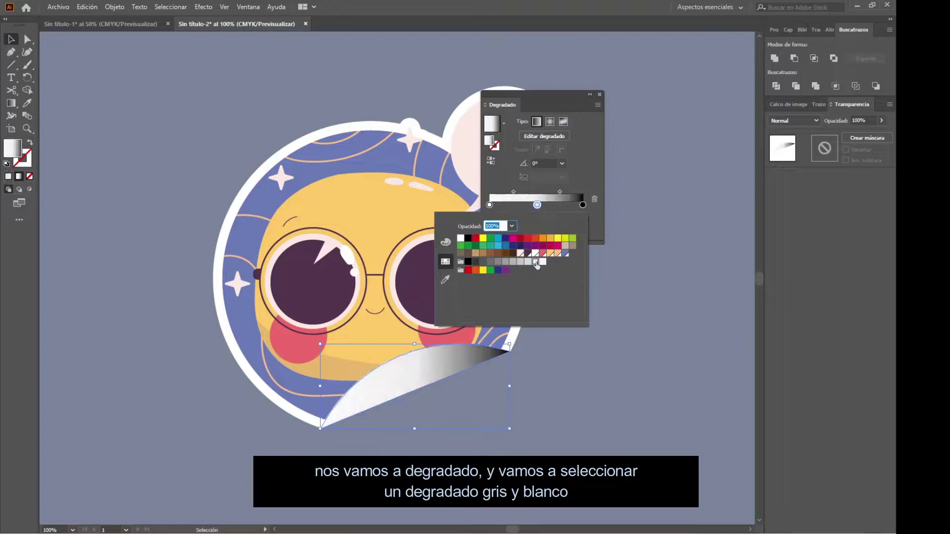
Set both gradient end stops to 50% grey (K=50)
click(491, 206)
double_click(491, 206)
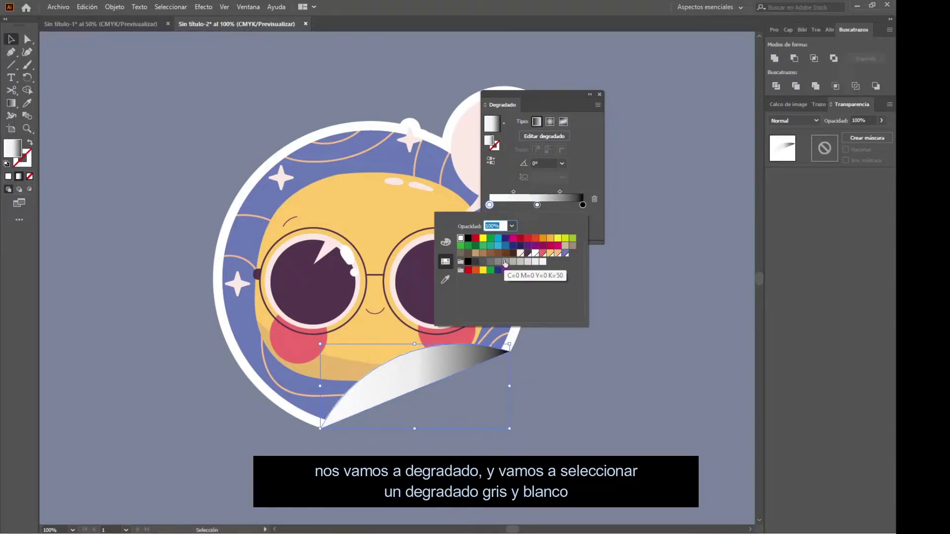
click(505, 262)
click(583, 204)
double_click(583, 205)
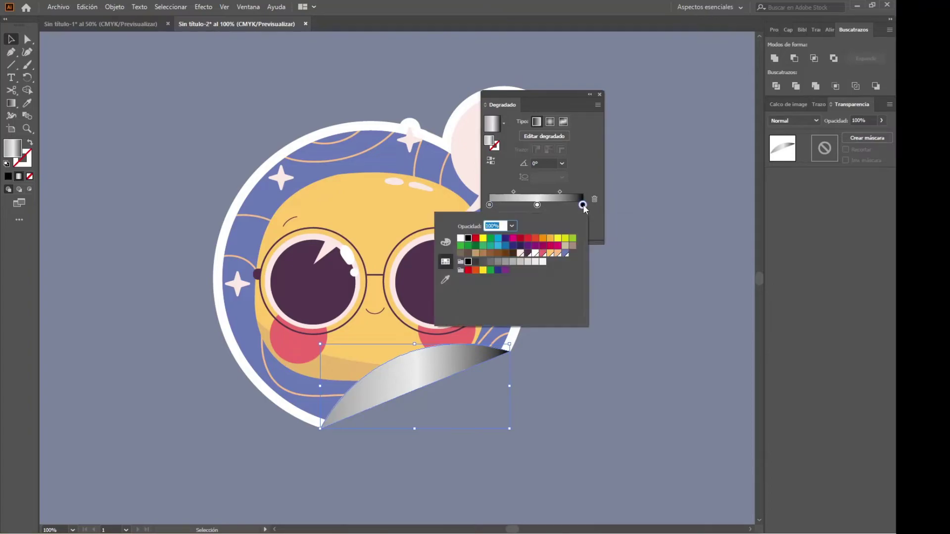
click(505, 263)
click(600, 95)
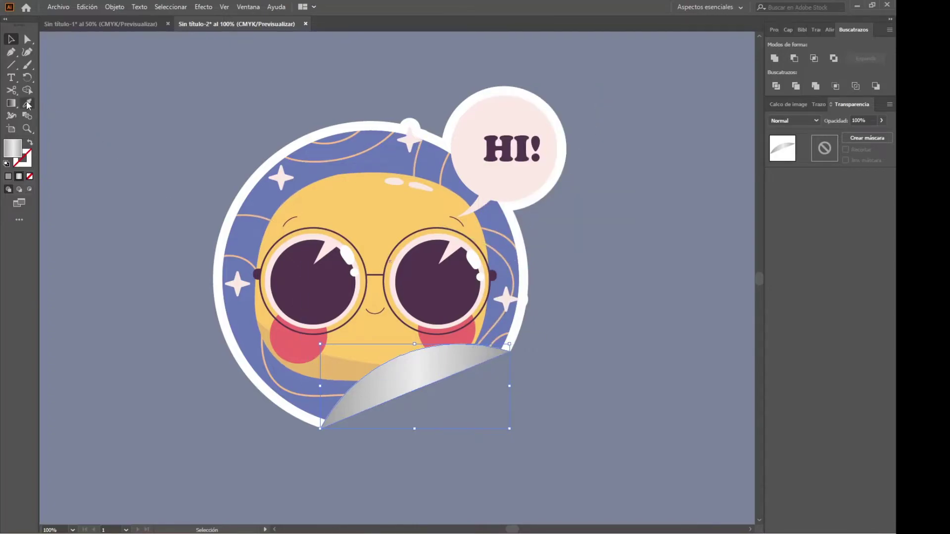
Angle the flap's gradient diagonally and delete one stop so it fades white to grey
click(11, 103)
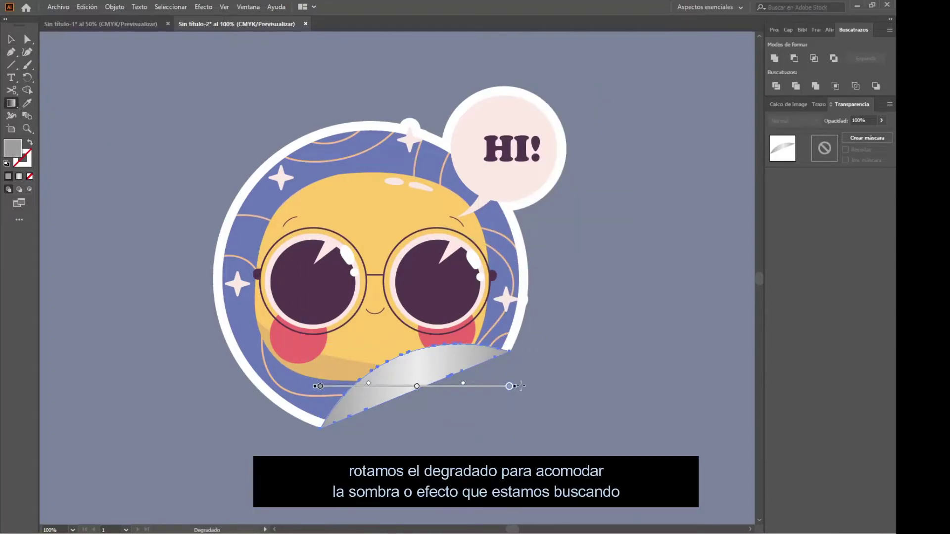
mouse_move(517, 387)
mouse_down()
mouse_move(509, 443)
mouse_move(474, 424)
mouse_up()
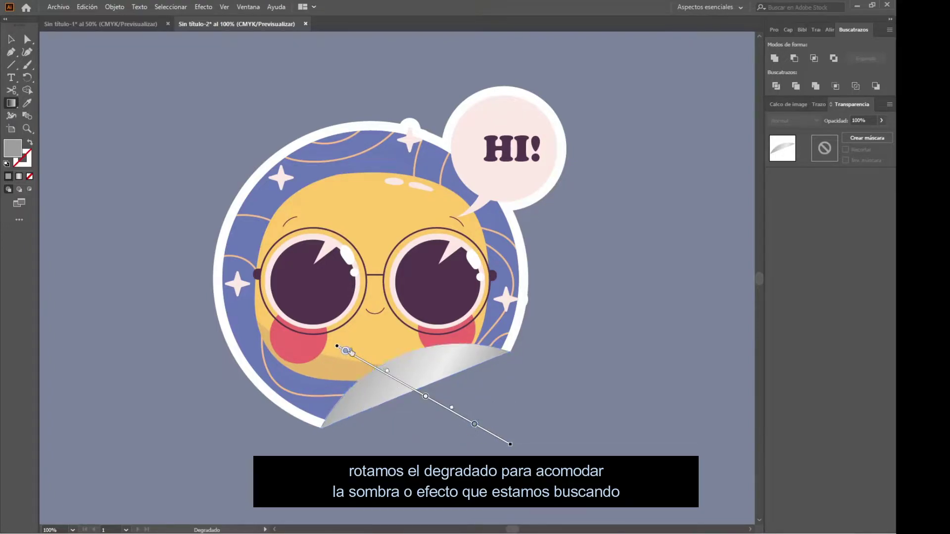
drag(348, 352, 335, 331)
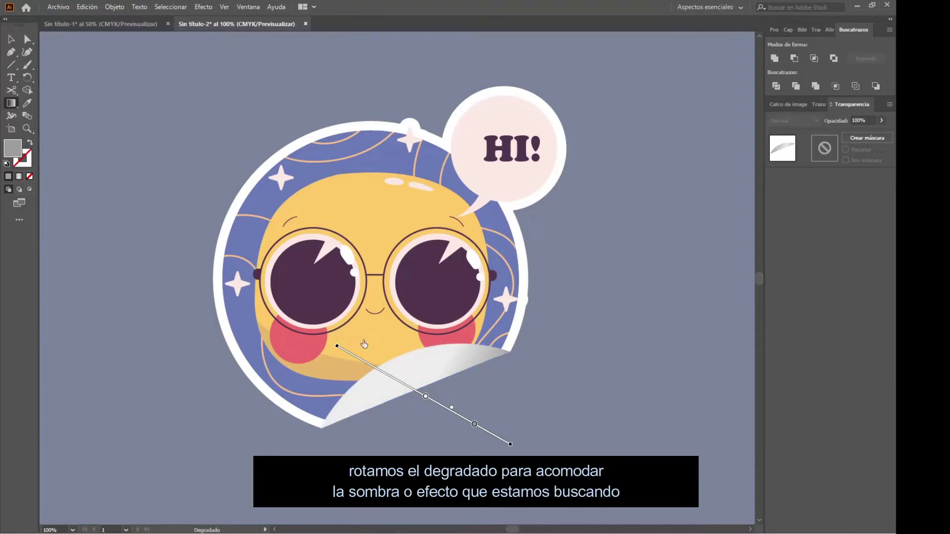
click(11, 40)
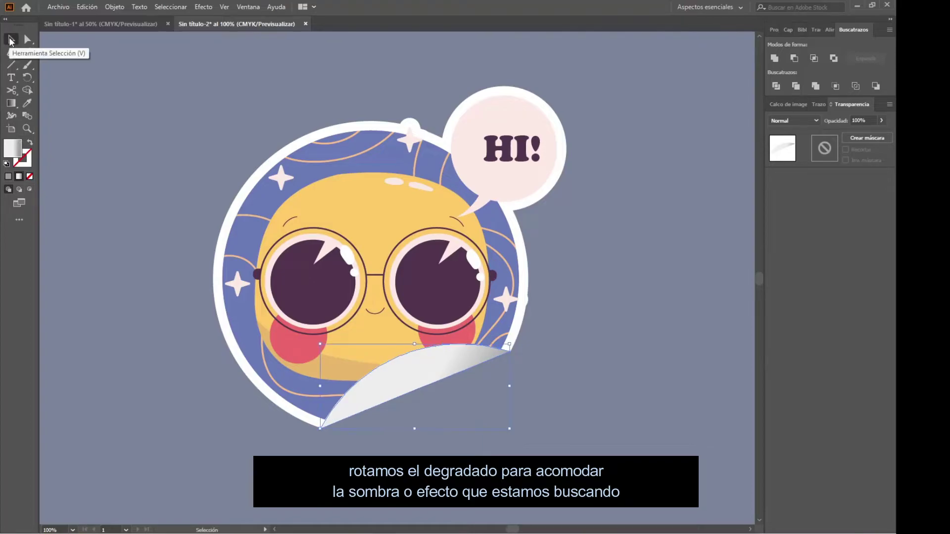
Zoom back onto the sticker and reselect the peeled flap shape
click(135, 115)
key(ctrl+minus)
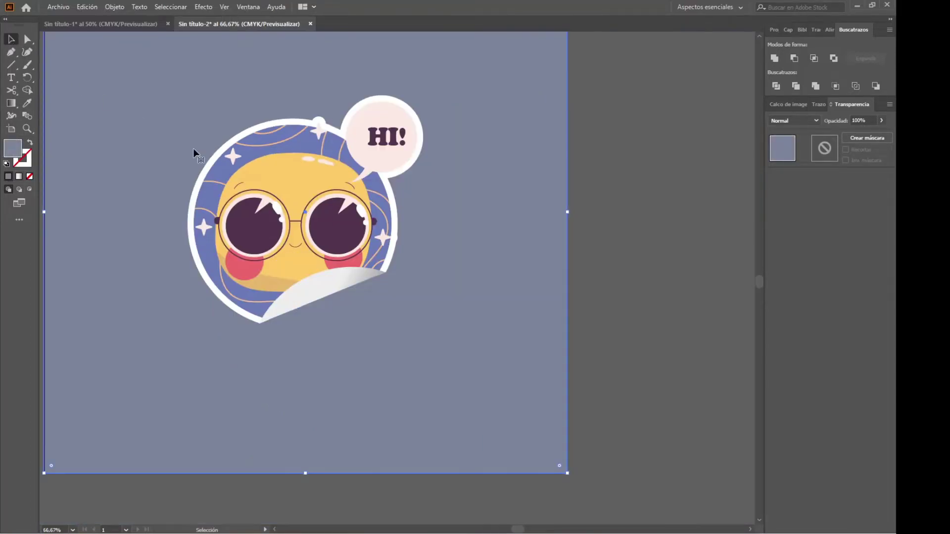
scroll(193, 148, up, 2)
scroll(247, 245, left, 1)
scroll(396, 242, up, 1)
click(593, 233)
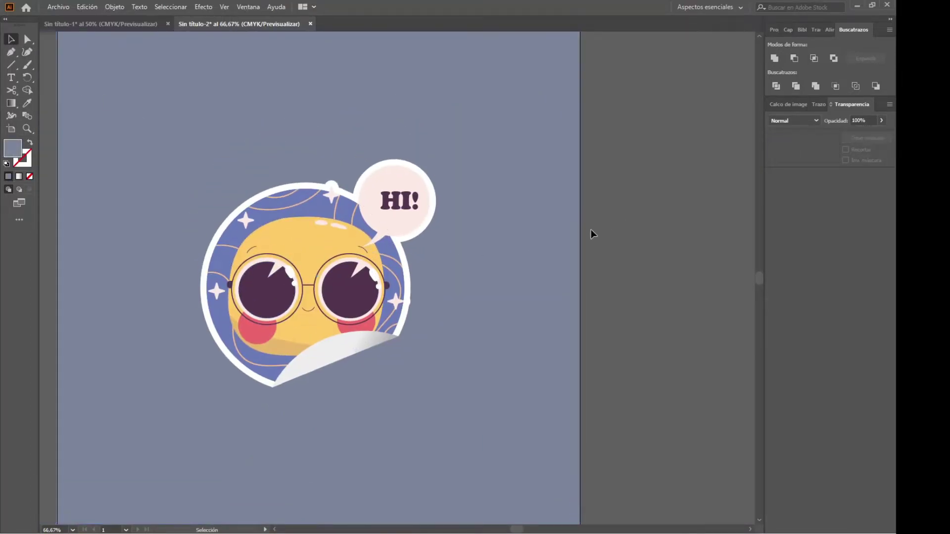
key(ctrl+1)
click(354, 380)
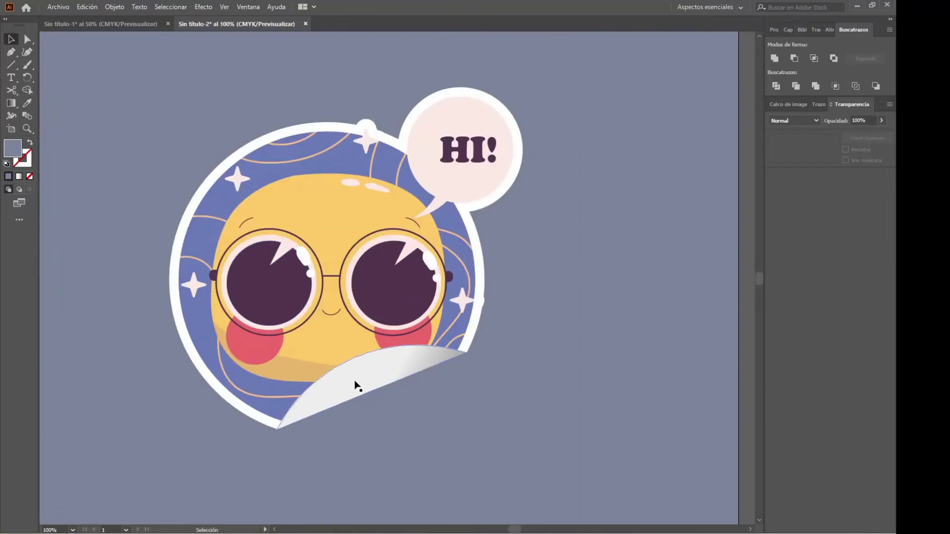
Add a Sombra paralela drop shadow to the flap with 93% opacity and 46 px blur
click(212, 7)
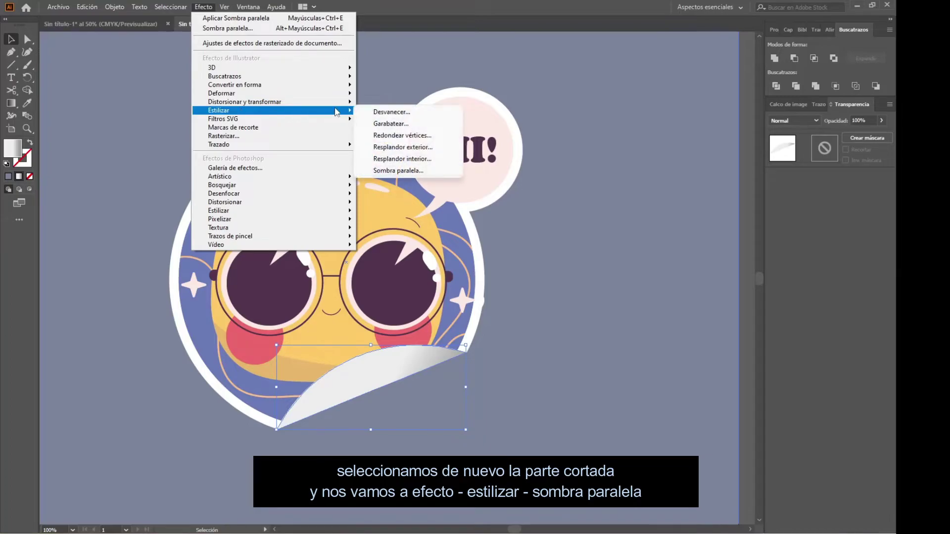
mouse_move(219, 110)
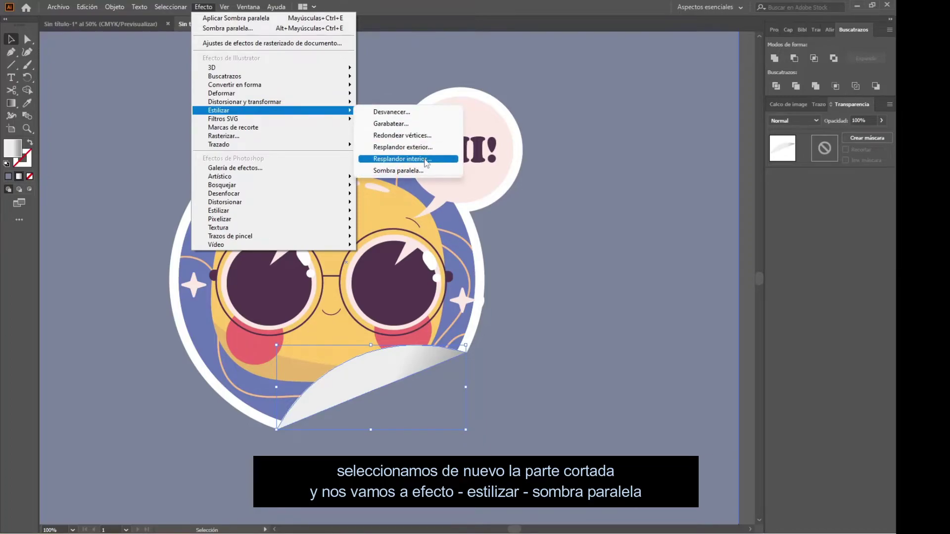
click(425, 171)
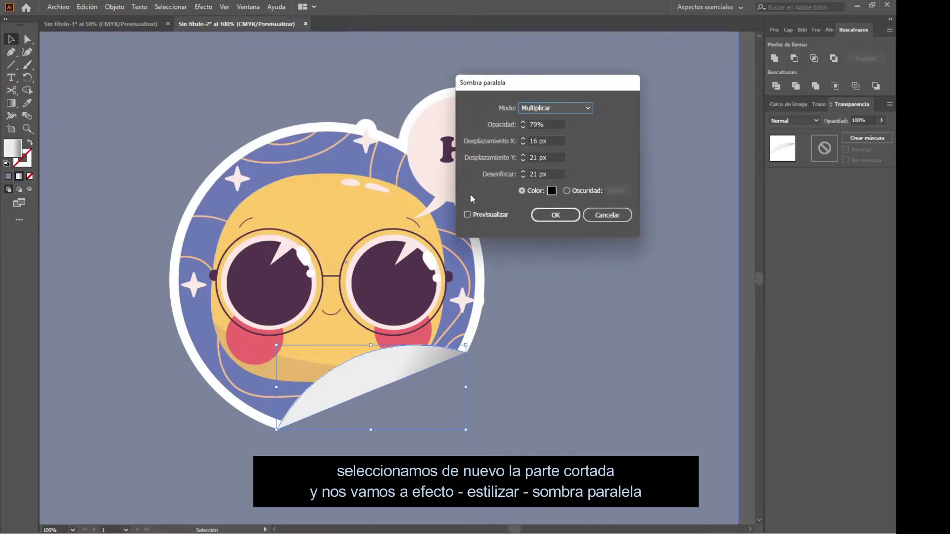
click(484, 216)
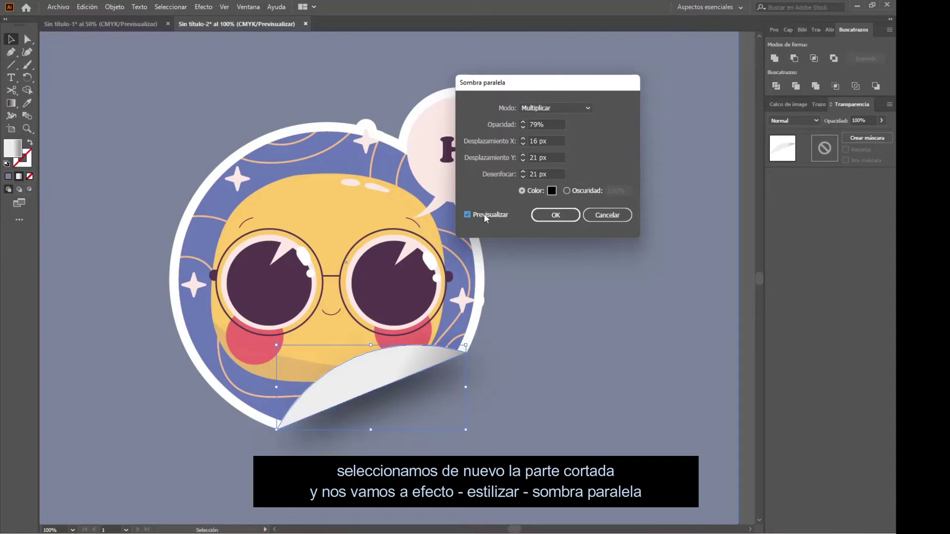
click(523, 122)
click(523, 121)
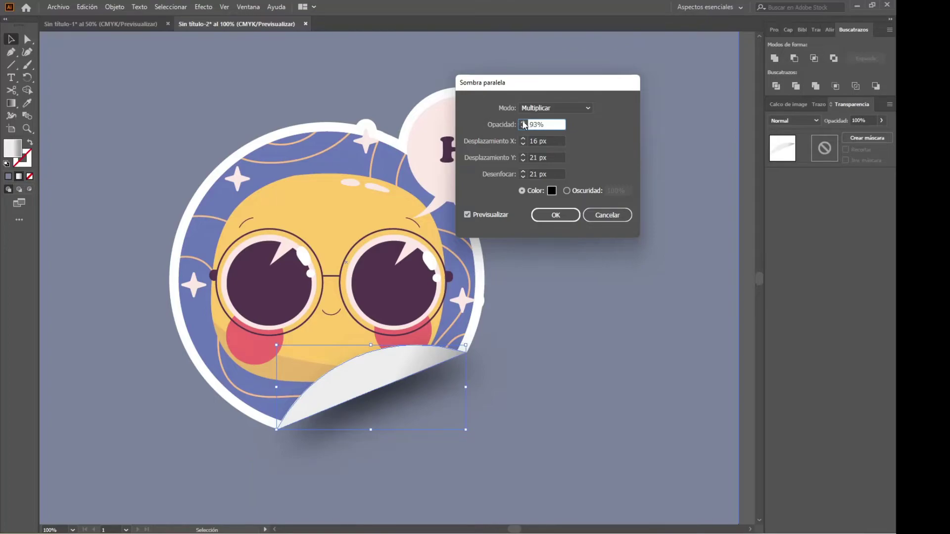
click(523, 172)
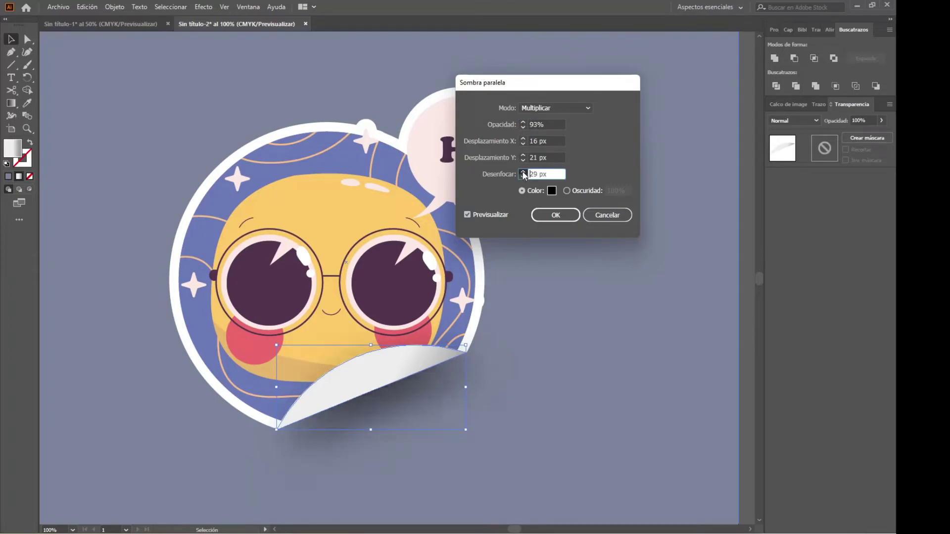
click(553, 216)
key(ctrl+minus)
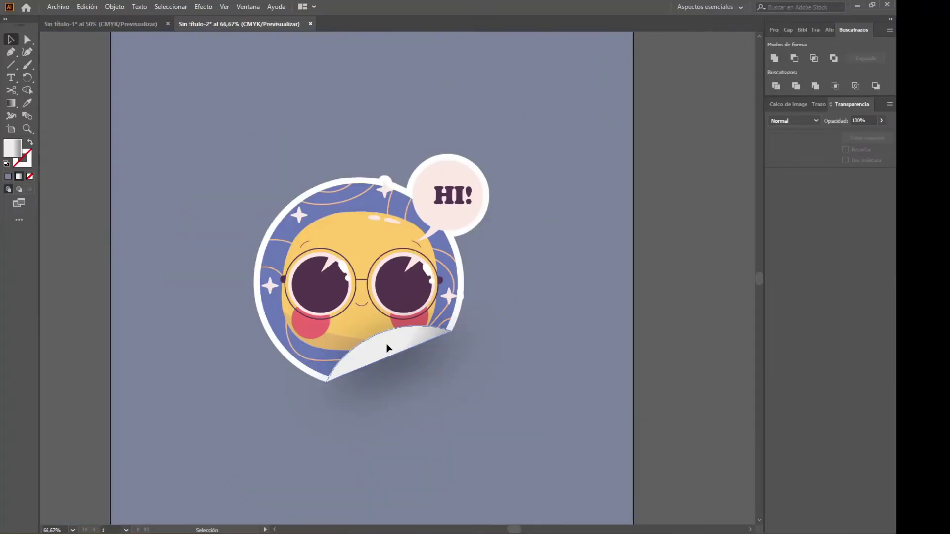
Apply the grey gradient style from the Estilos gráficos panel to the flap
click(248, 7)
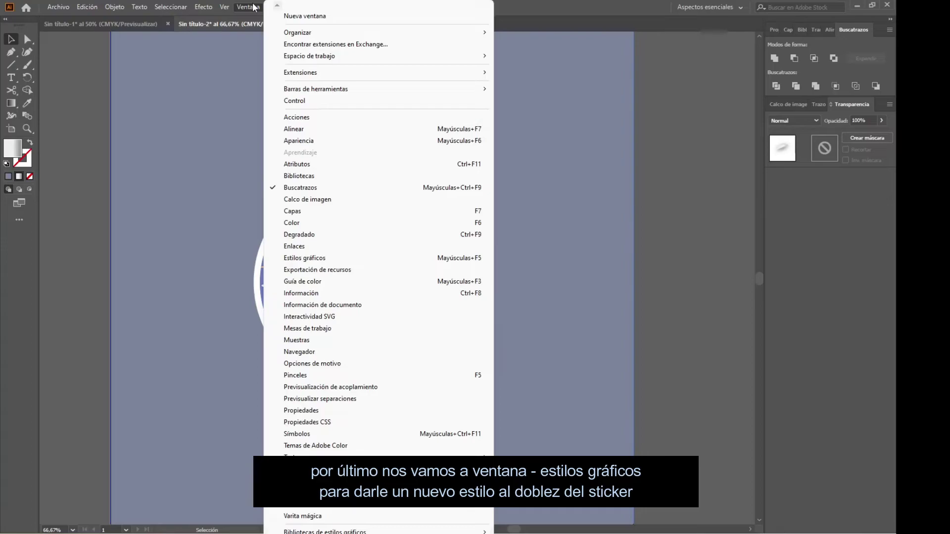
click(319, 258)
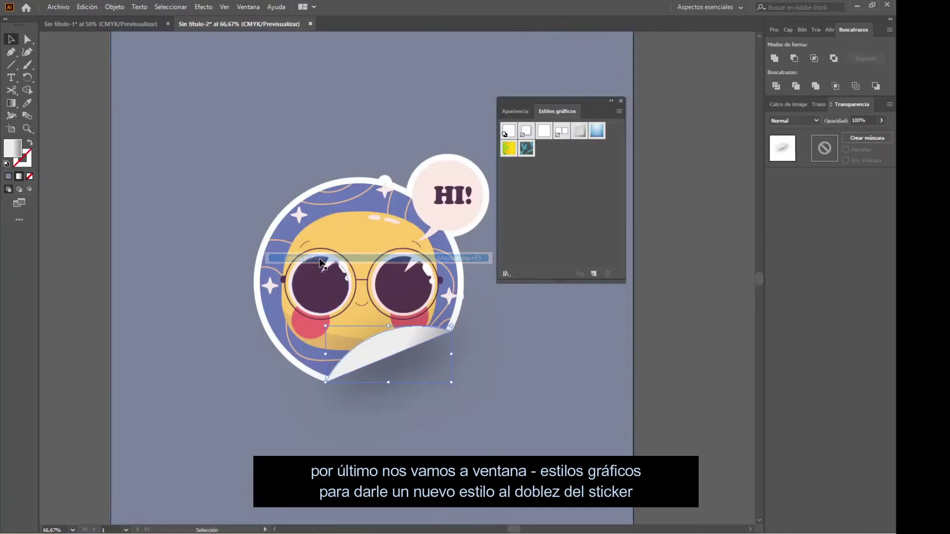
click(580, 132)
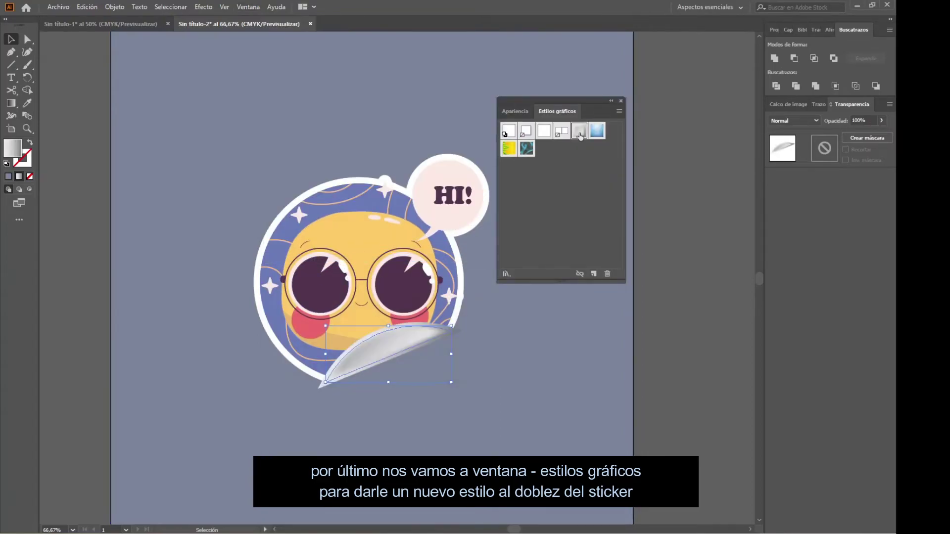
click(622, 101)
Shorten the flap from its top edge and nudge it up and right until its tip meets the rim
scroll(414, 368, up, 1)
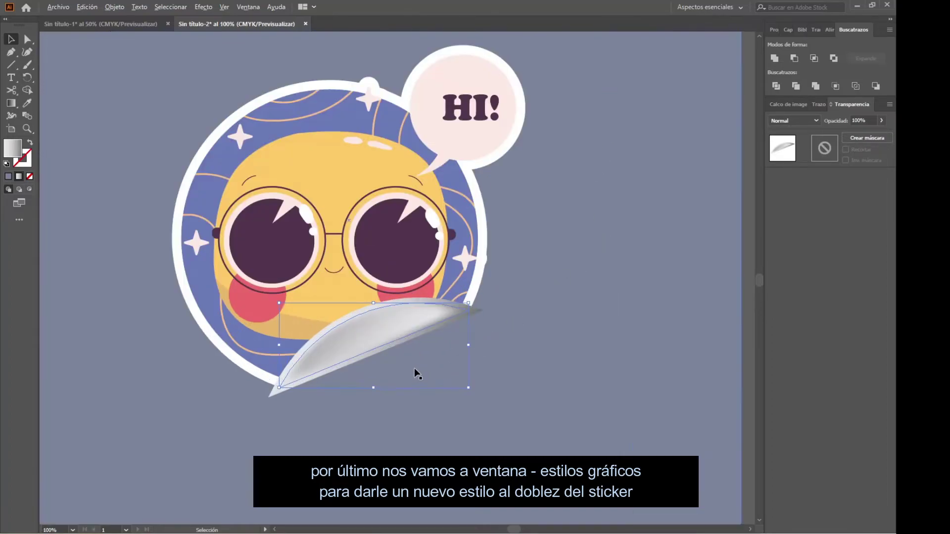
scroll(414, 368, up, 1)
scroll(414, 368, up, 1)
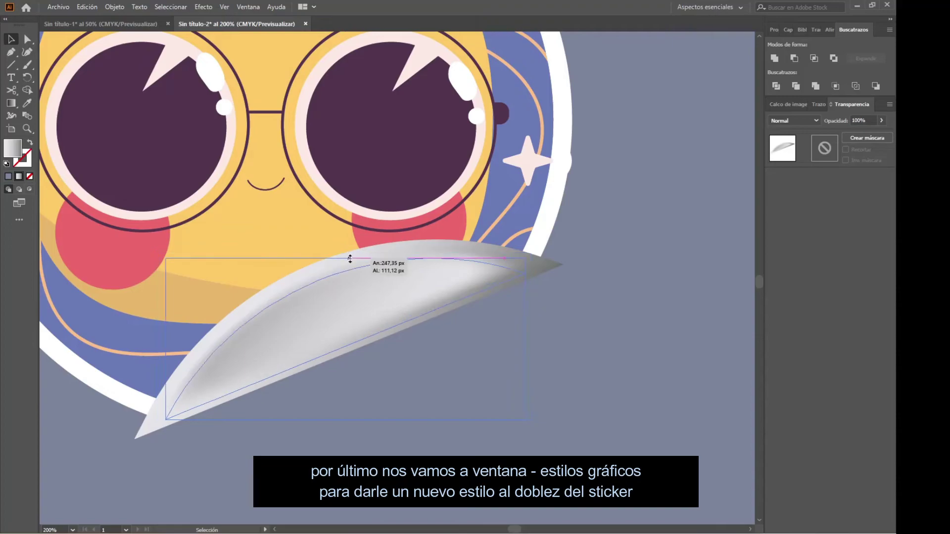
drag(347, 251, 346, 273)
mouse_move(345, 308)
mouse_down()
mouse_move(334, 312)
mouse_move(345, 308)
mouse_up()
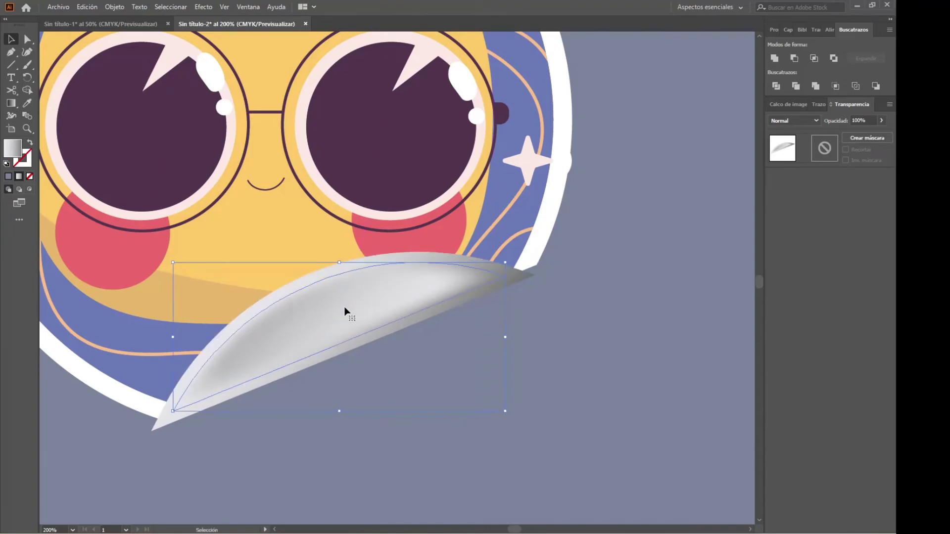
key(Up)
key(Up)
key(Up)
key(Up)
key(Up)
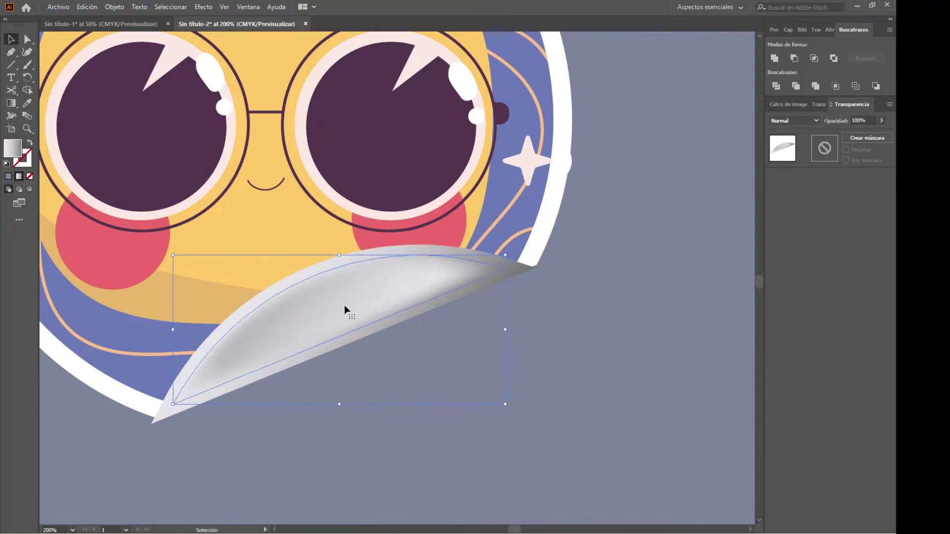
key(Up)
key(Up)
key(Right)
key(Right)
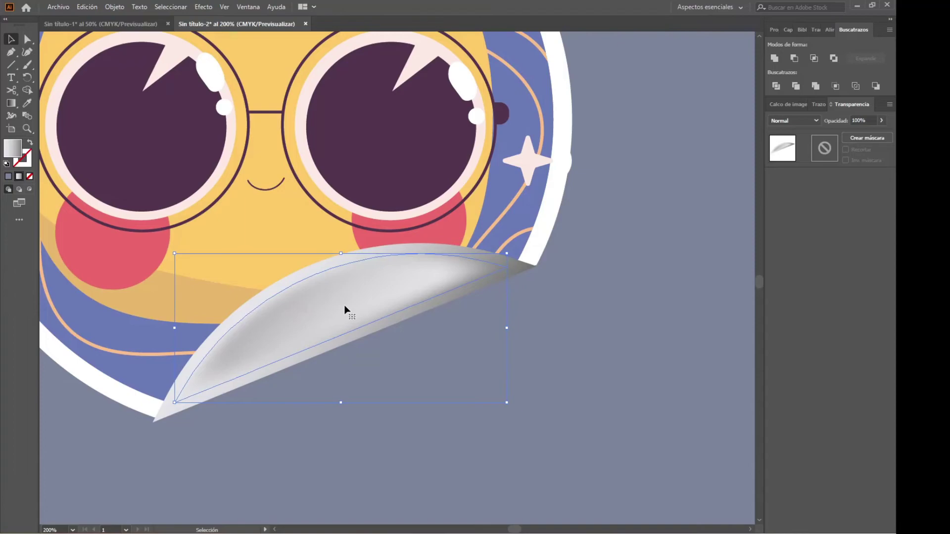
key(Right)
key(Right)
key(Right)
key(Up)
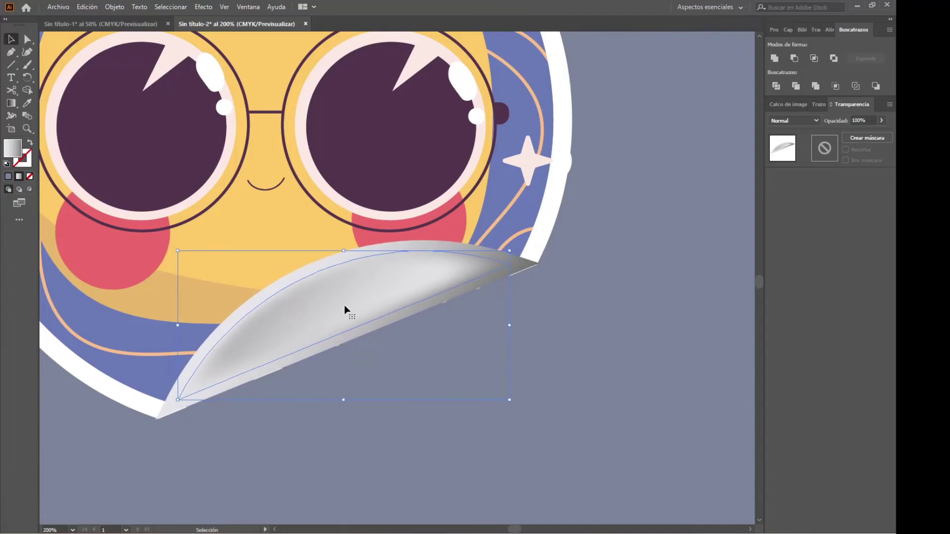
key(Right)
key(Right)
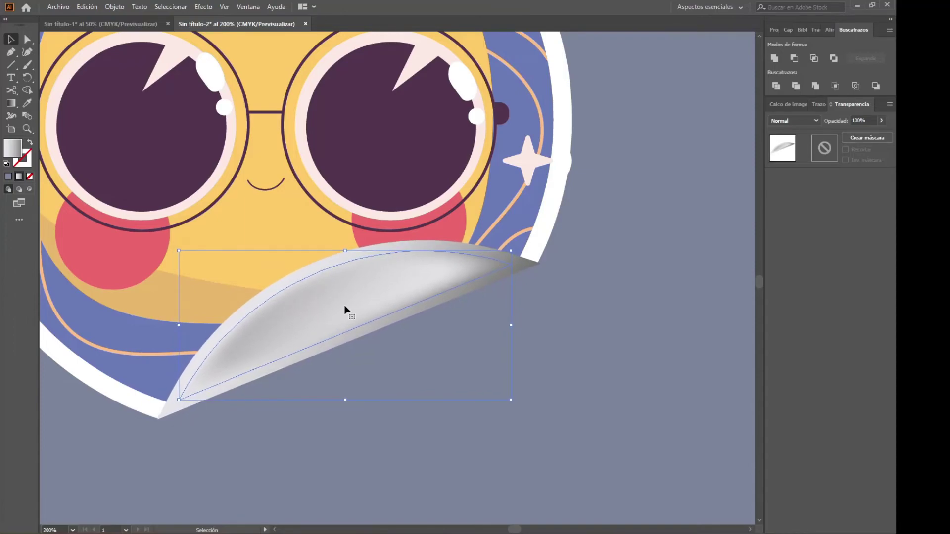
Re-angle the flap's grey gradient with the Gradient tool so shading runs across its width
click(11, 103)
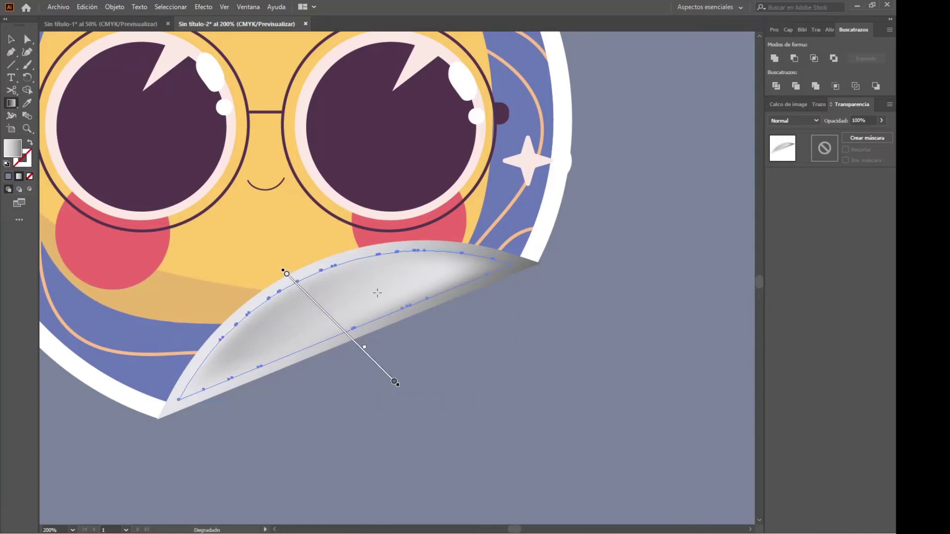
click(402, 393)
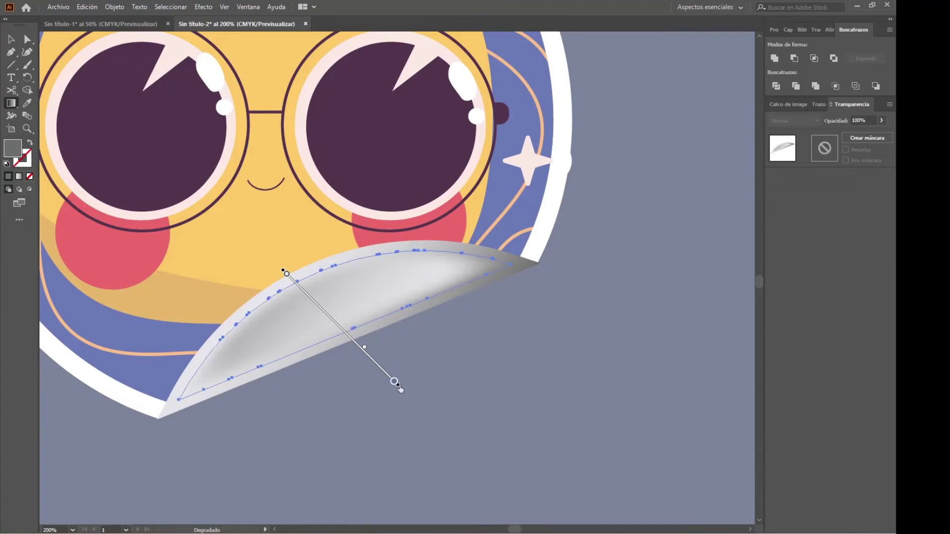
drag(399, 388, 389, 470)
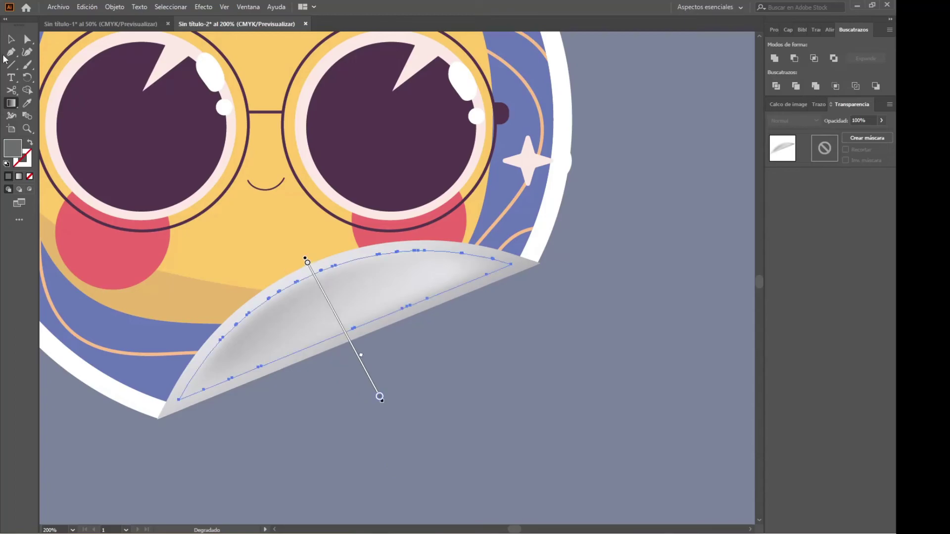
key(v)
scroll(356, 322, down, 2)
click(483, 292)
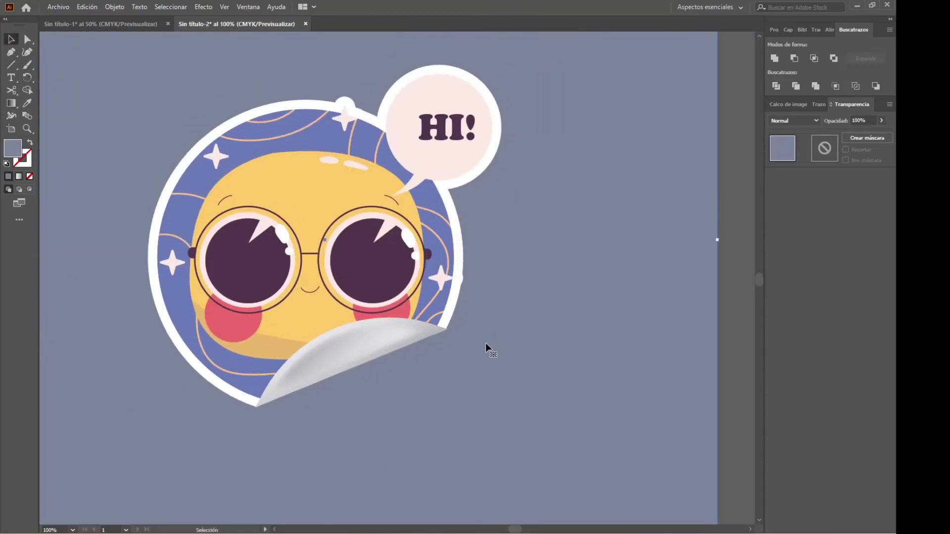
key(ctrl+minus)
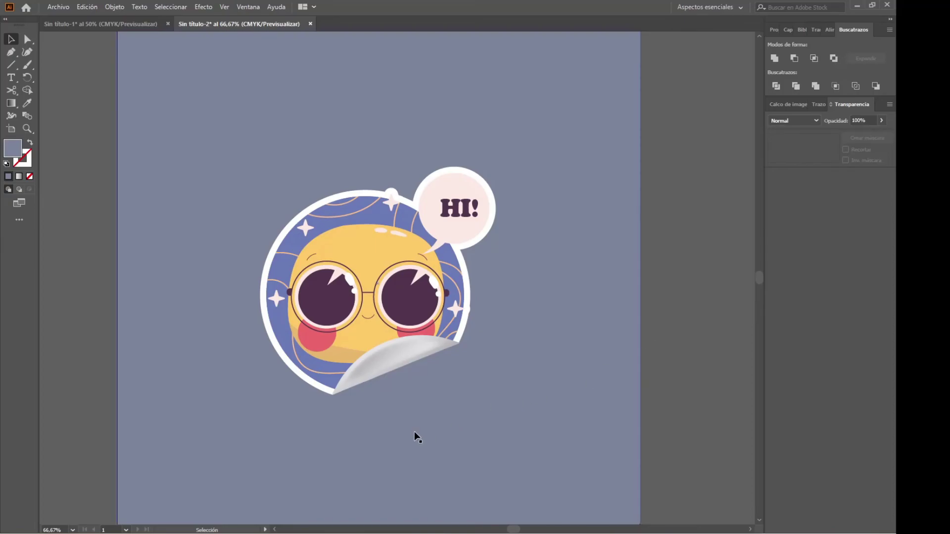
scroll(407, 428, up, 1)
scroll(534, 455, up, 2)
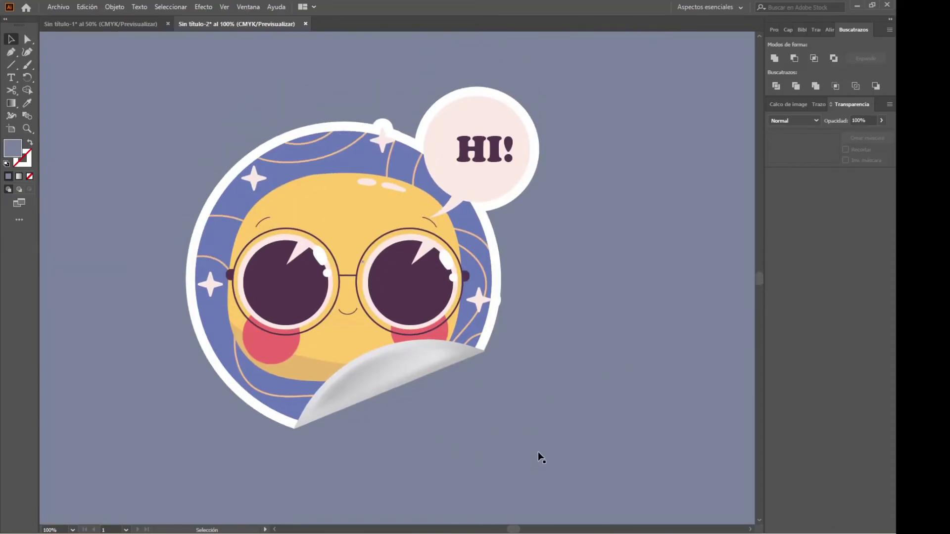